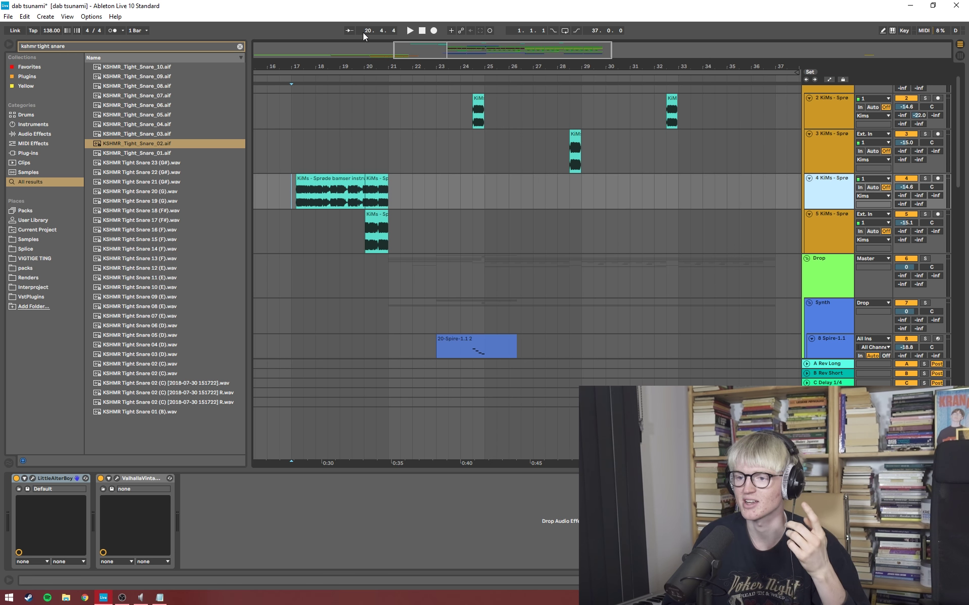
Solo the Drums group and play the beat from bar 25.
drag(398, 50, 607, 54)
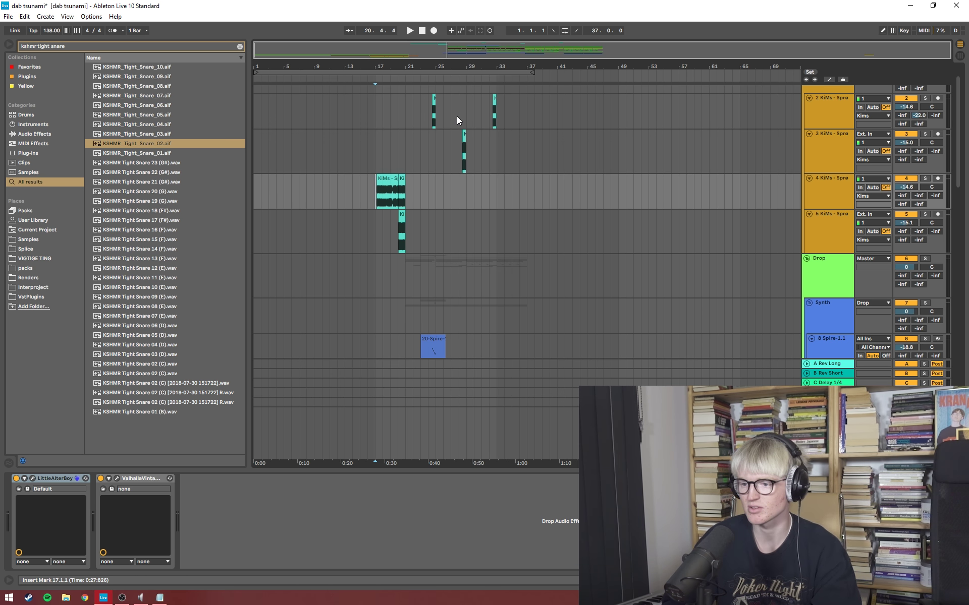
scroll(456, 122, down, 5)
scroll(454, 230, down, 1)
drag(420, 52, 429, 101)
scroll(525, 235, down, 2)
scroll(564, 246, down, 2)
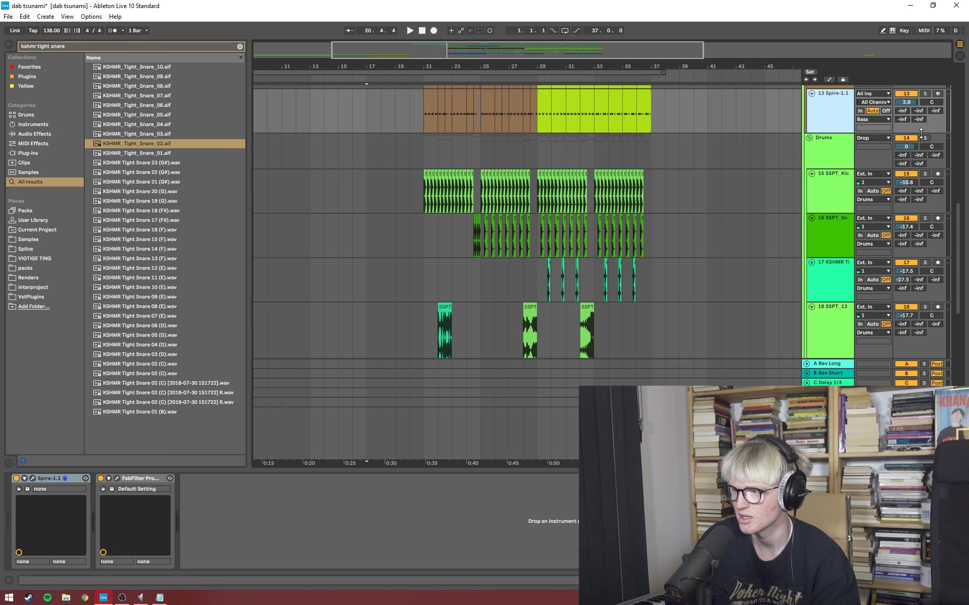
click(426, 154)
key(space)
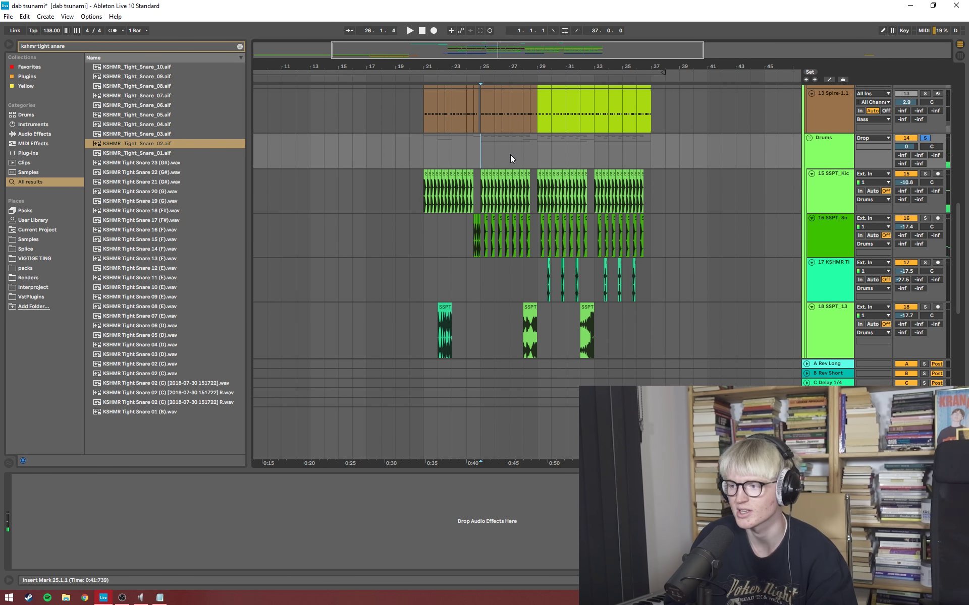
Set the kick track's monitoring to Auto and fold the snare track below it.
click(883, 196)
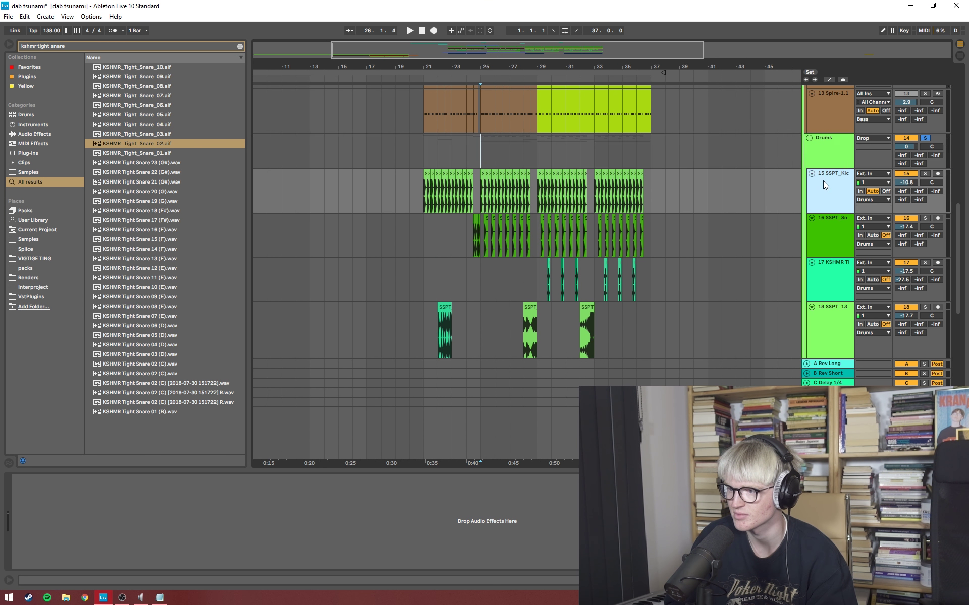
click(831, 222)
click(842, 294)
scroll(837, 303, down, 3)
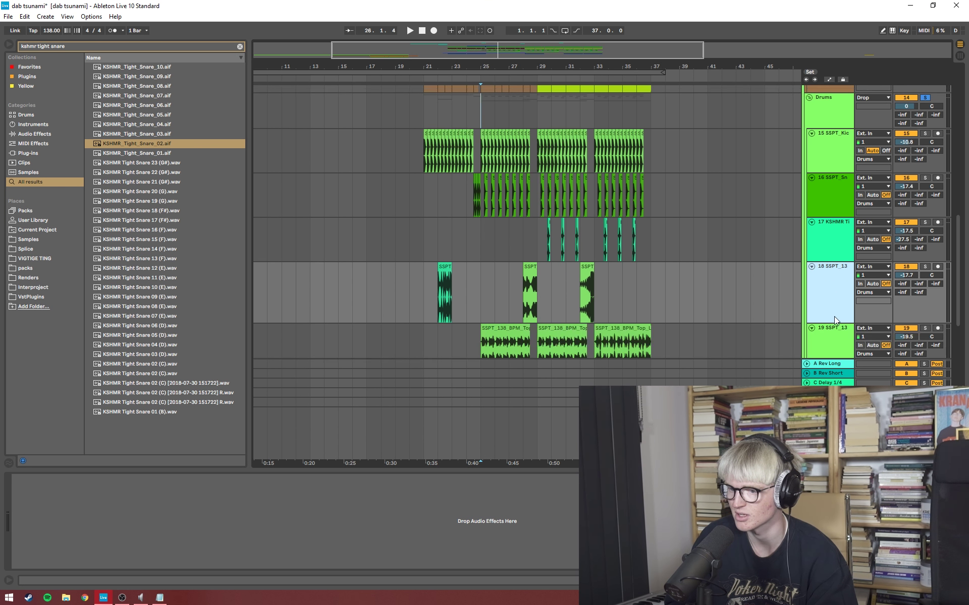
click(812, 147)
click(819, 132)
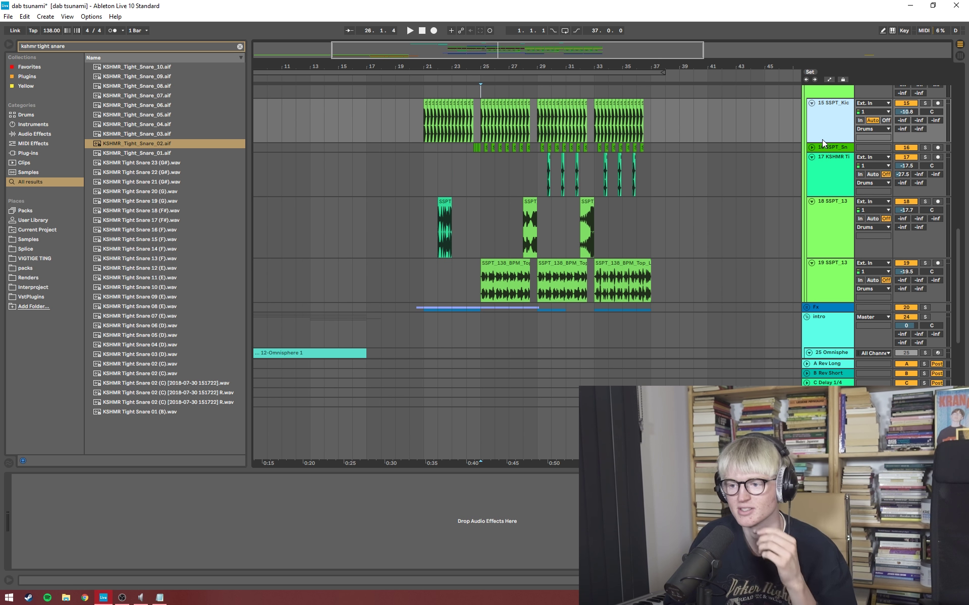
Solo the Bass group and the kick track and play them together from bar 21.
scroll(831, 166, up, 5)
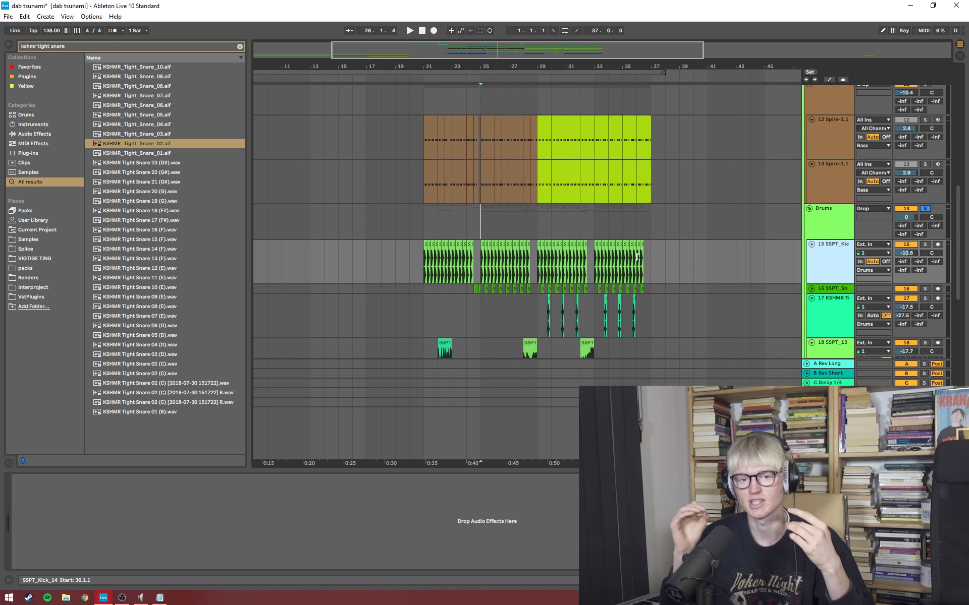
scroll(695, 262, up, 4)
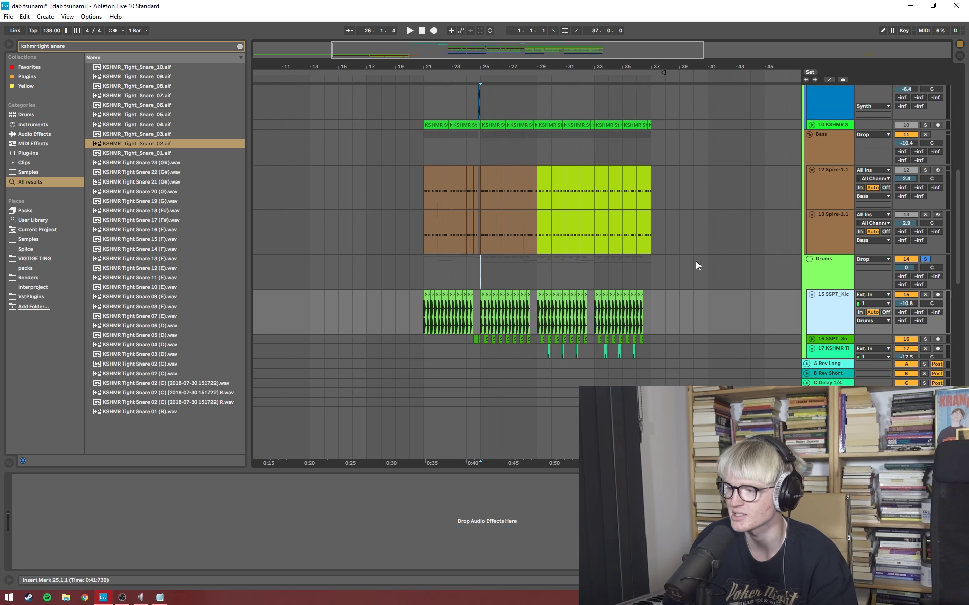
click(818, 185)
click(924, 186)
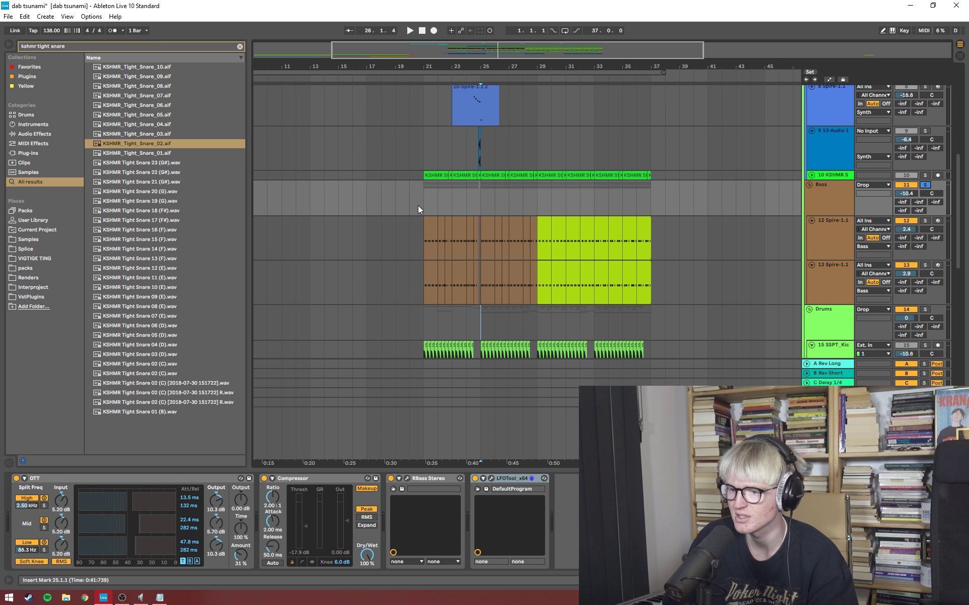
click(424, 210)
mouse_move(411, 71)
mouse_down()
mouse_move(477, 101)
mouse_move(425, 103)
mouse_up()
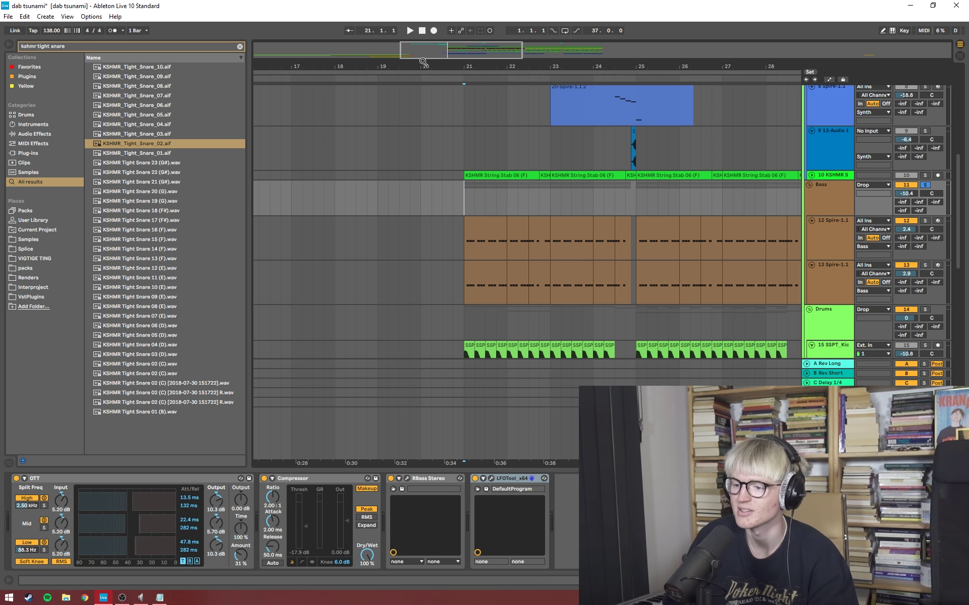
scroll(795, 211, down, 2)
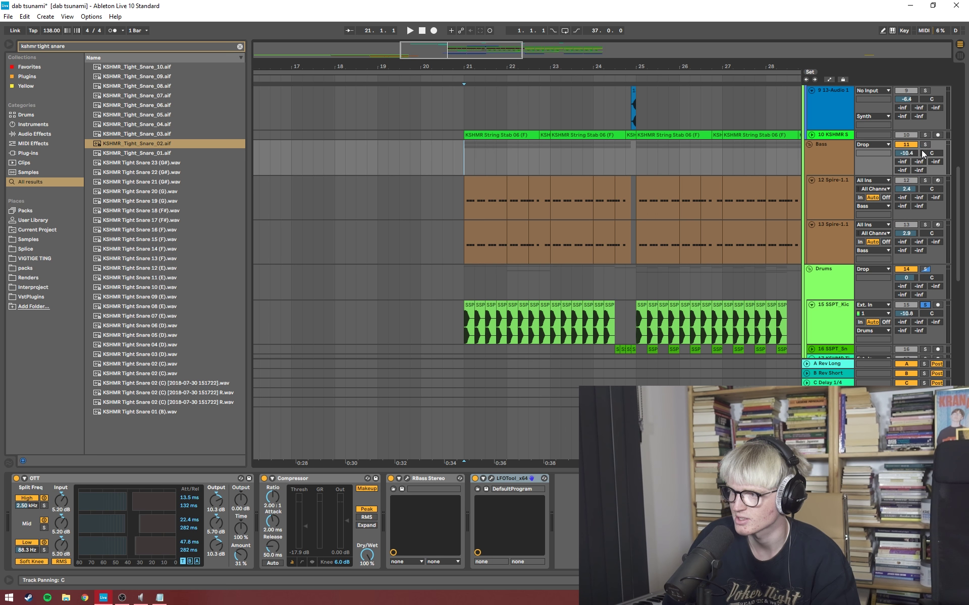
key(space)
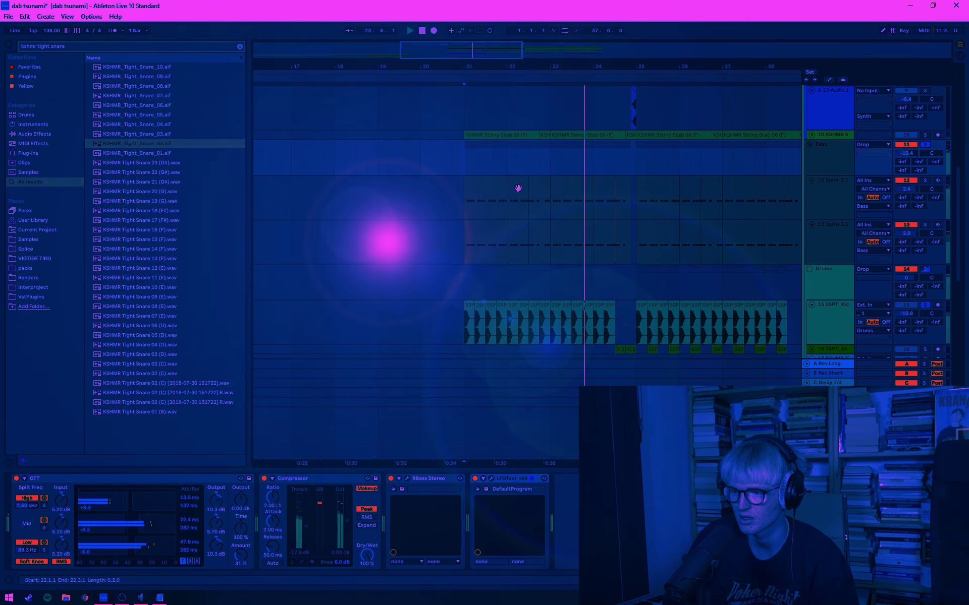
key(space)
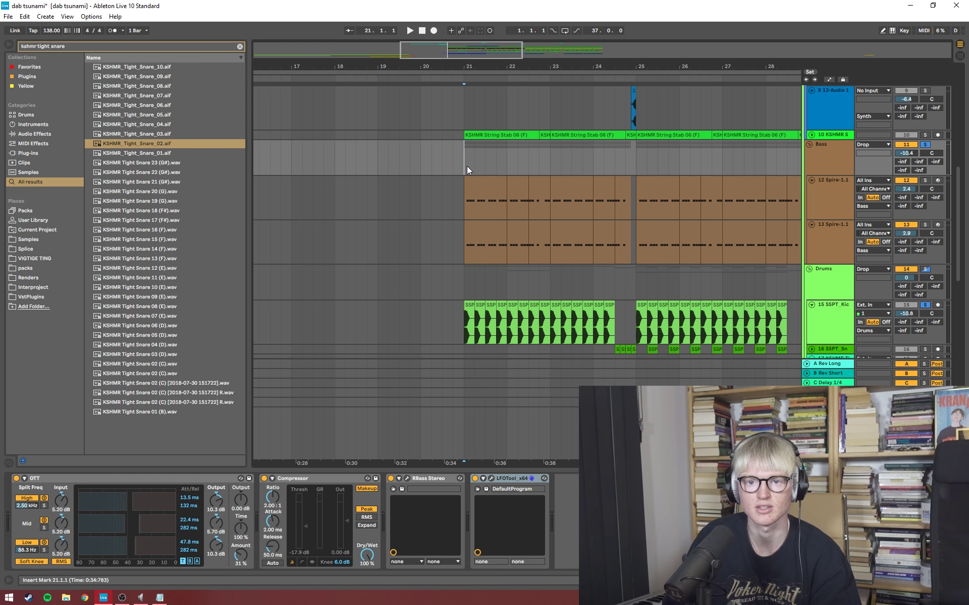
Audition the two Spire bass layers one at a time from bar 21.
click(823, 189)
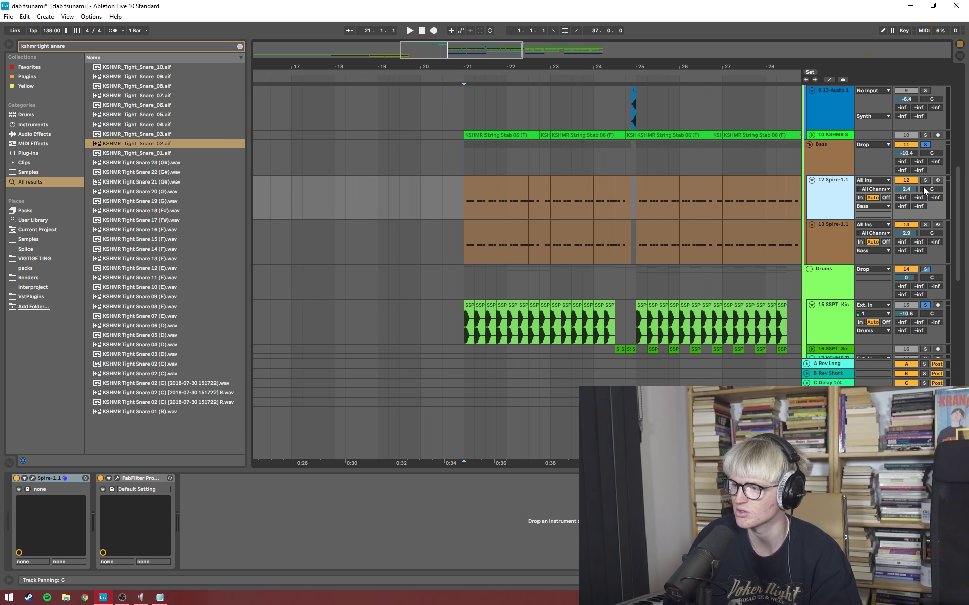
key(space)
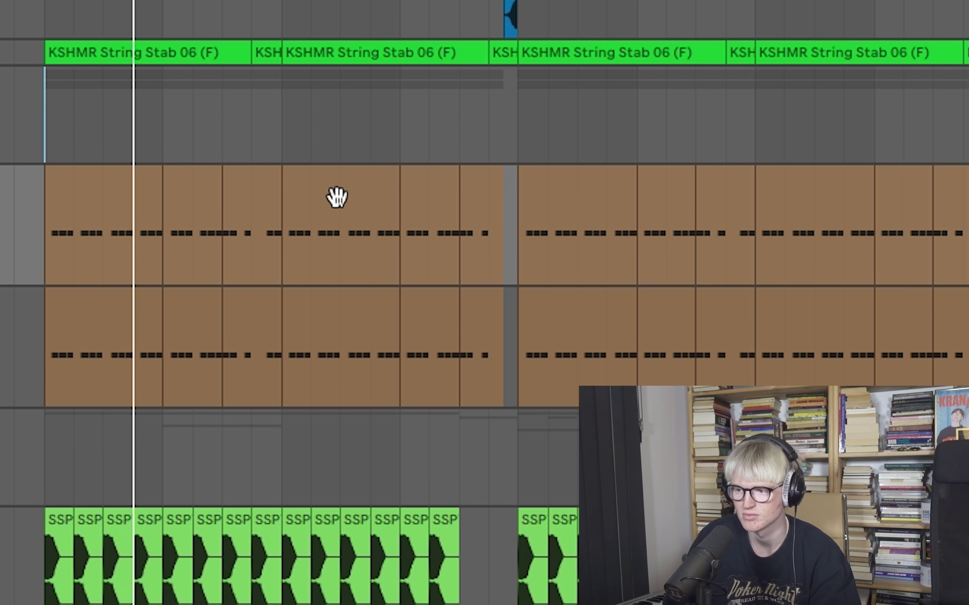
key(space)
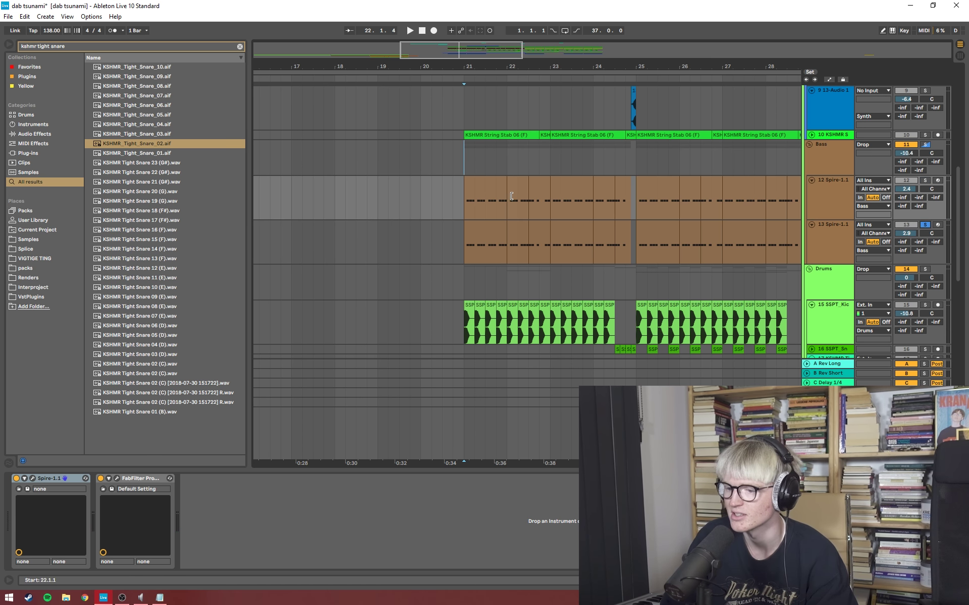
key(space)
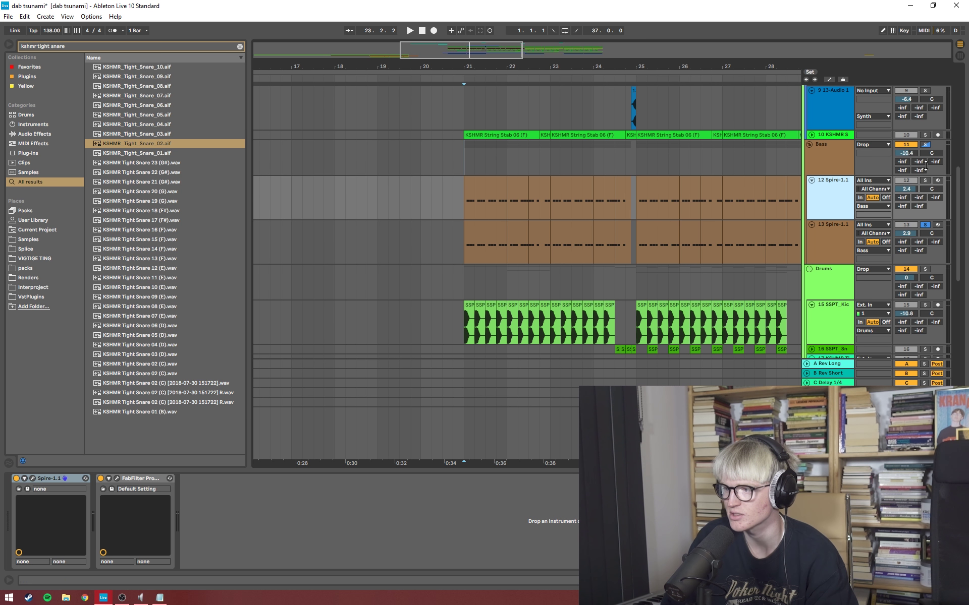
Play the Bass group together with the full Drums group from bars 25 and 27.
click(926, 144)
scroll(531, 243, down, 2)
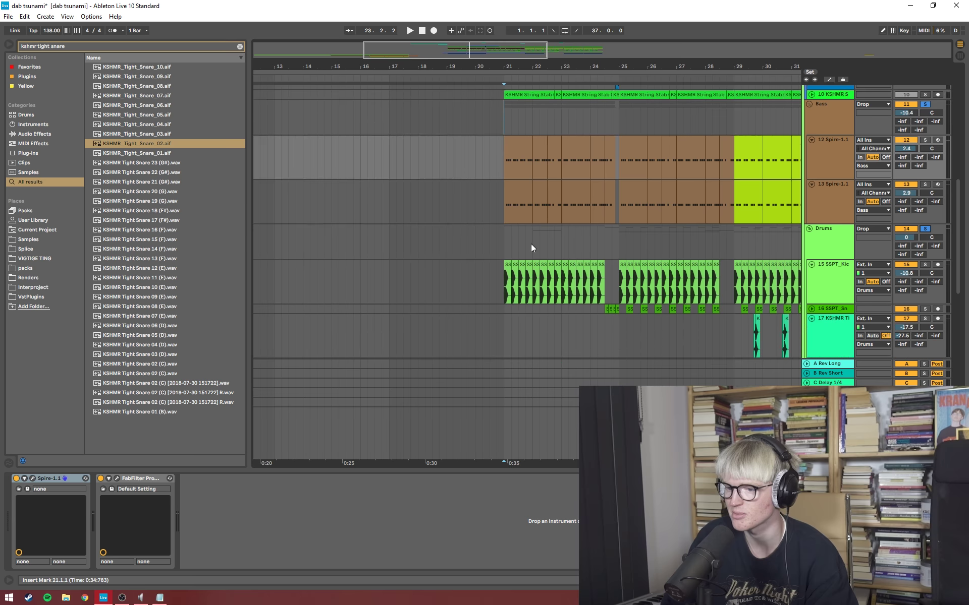
scroll(604, 231, down, 2)
click(734, 232)
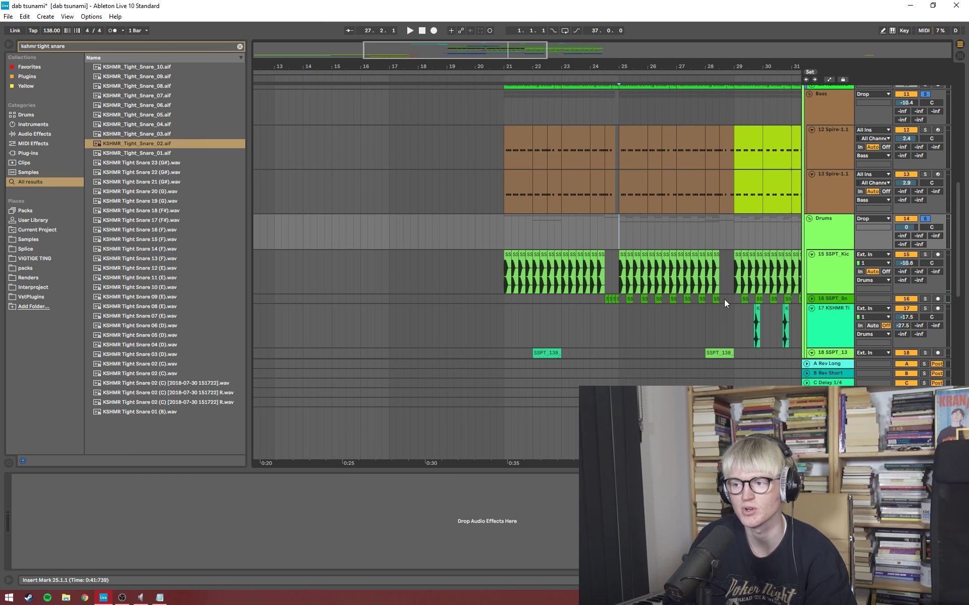
drag(461, 53, 520, 53)
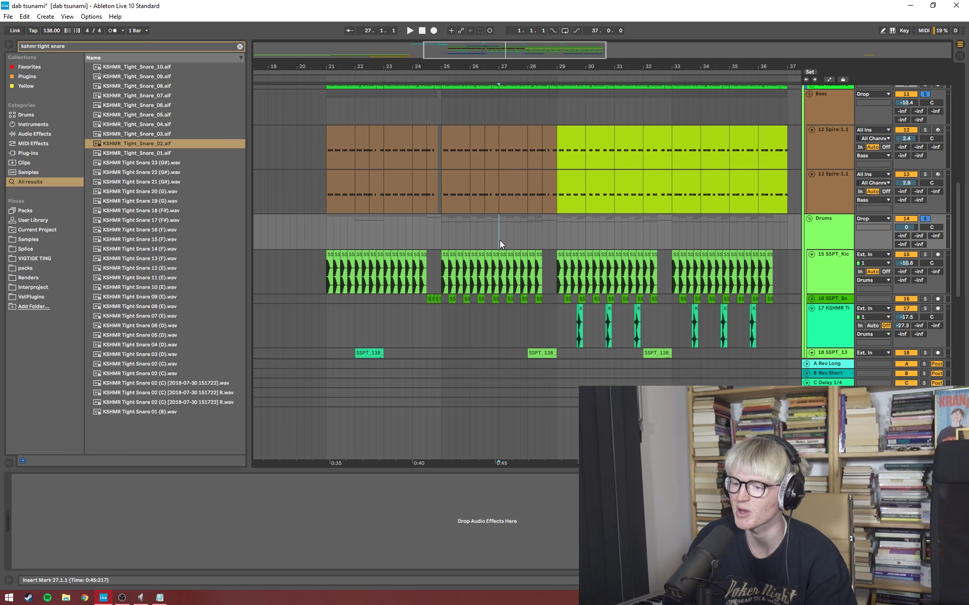
key(space)
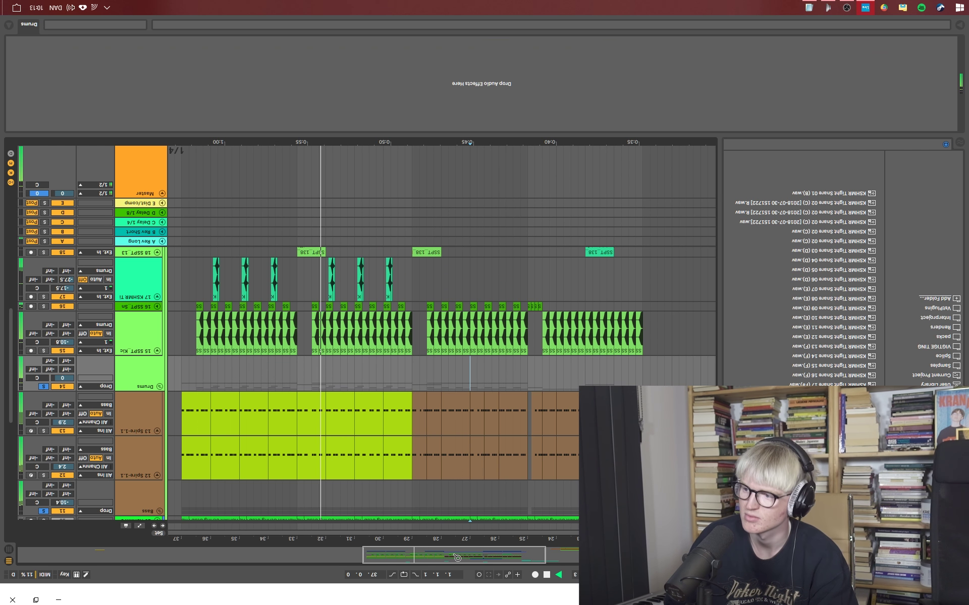
key(space)
Play the soloed bass and drums from bar 33 of the second half of the drop.
click(301, 408)
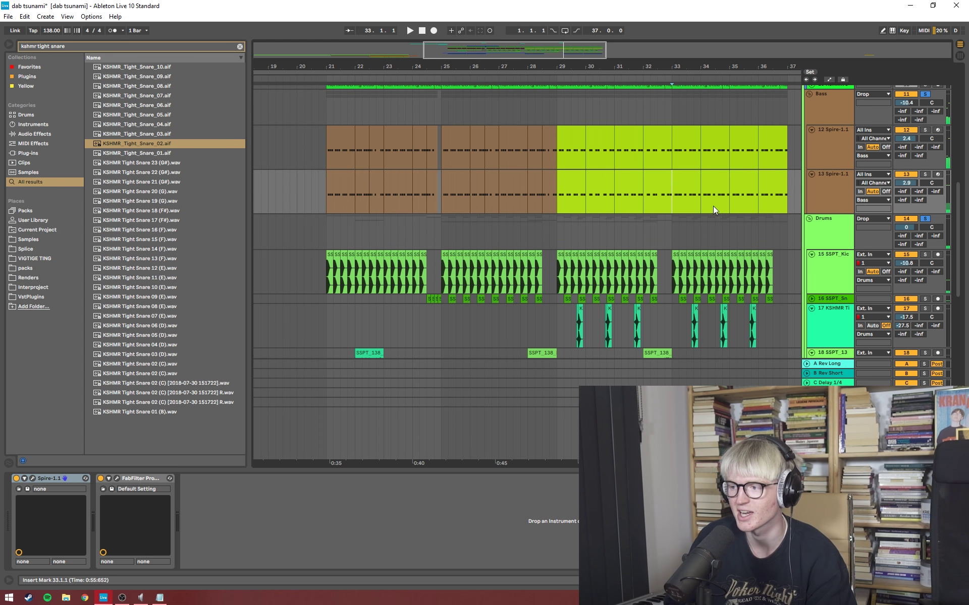
drag(513, 50, 534, 70)
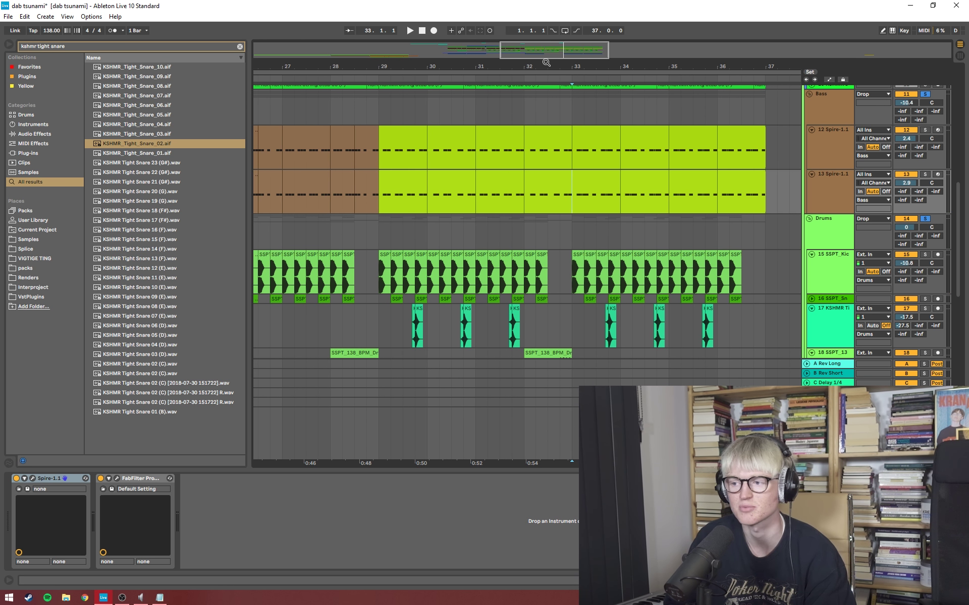
scroll(617, 232, up, 2)
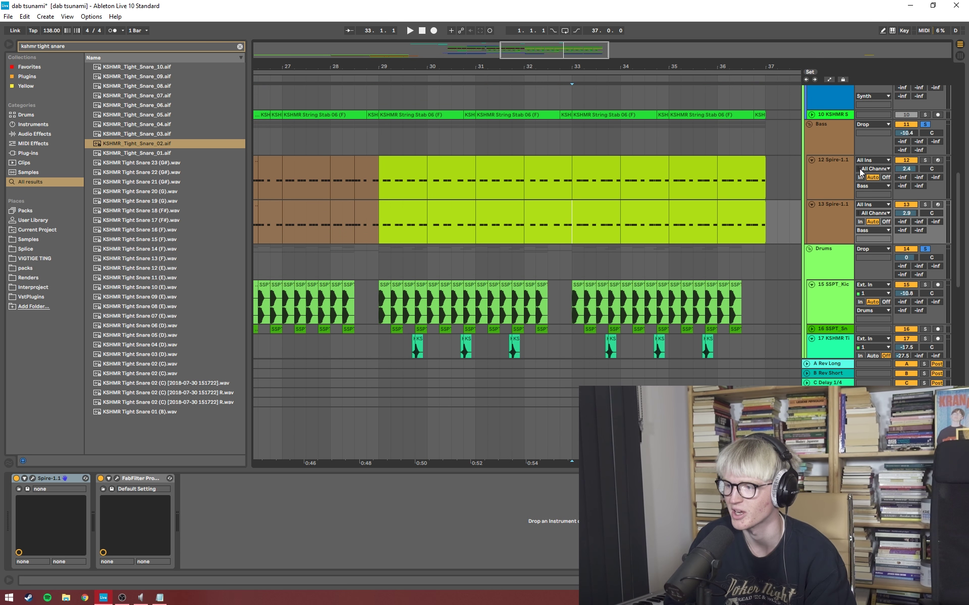
key(space)
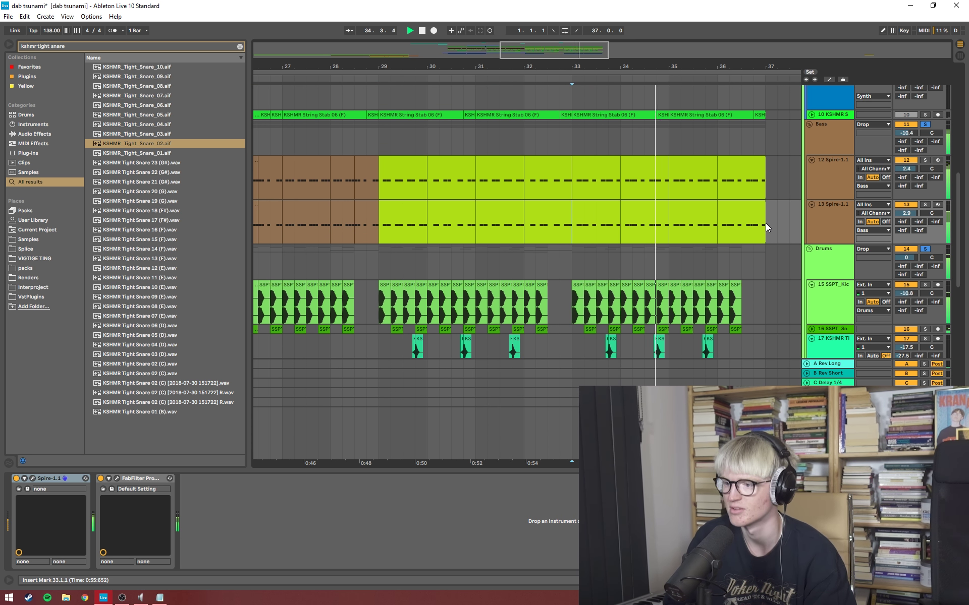
key(space)
In the upper Spire bass track's bar 34 clip, shorten the F2 note before beat 4 and duplicate it into sixteenth notes up to the clip's end.
double_click(644, 174)
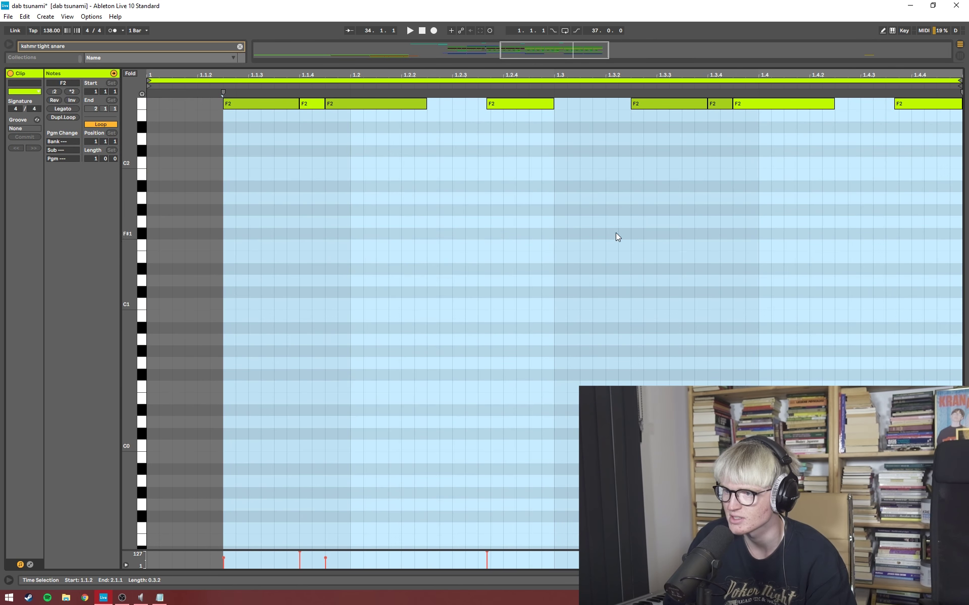
click(615, 232)
click(777, 174)
key(space)
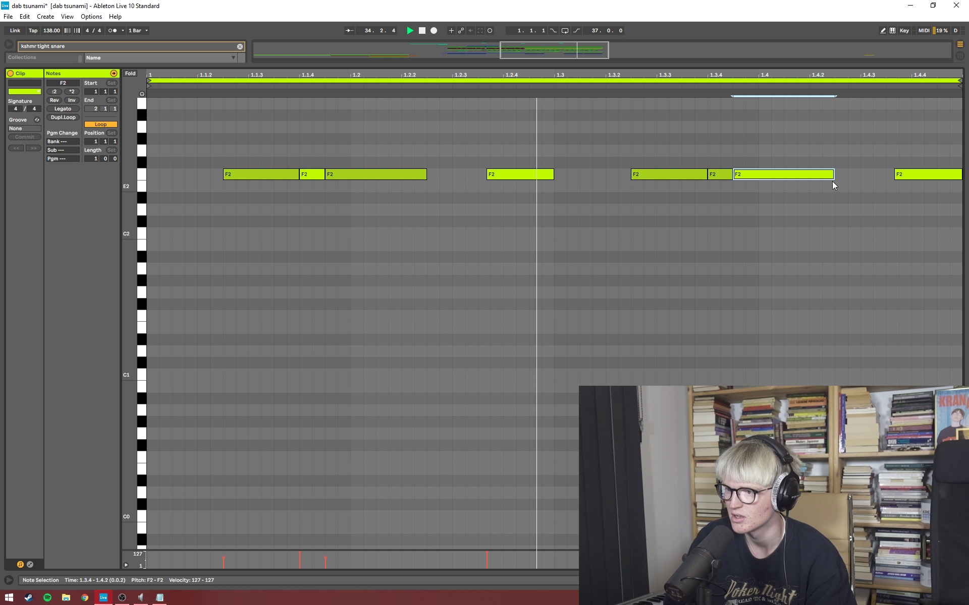
drag(833, 179, 809, 180)
key(ctrl+d)
key(ctrl+d)
key(ctrl+d)
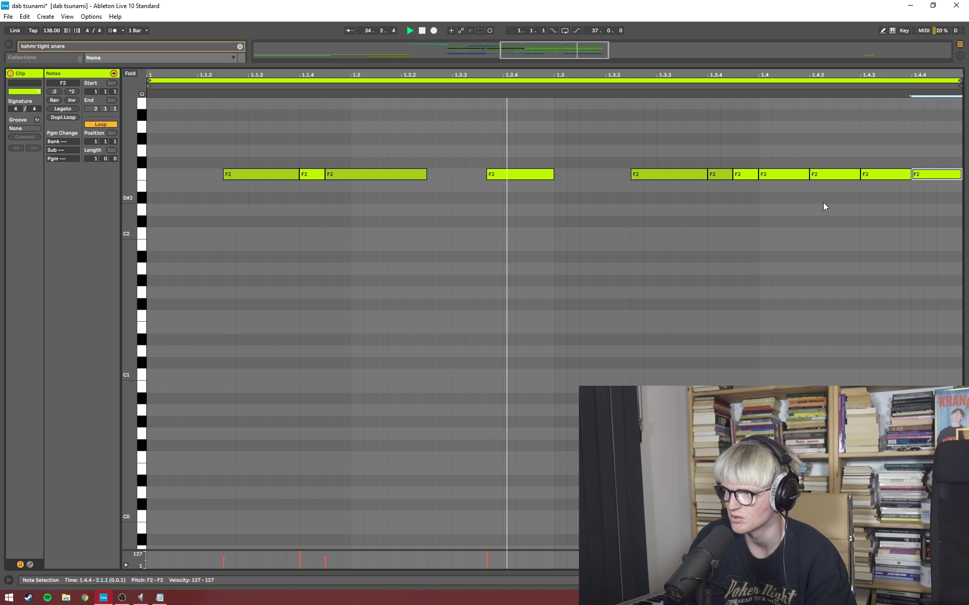
key(shift+Tab)
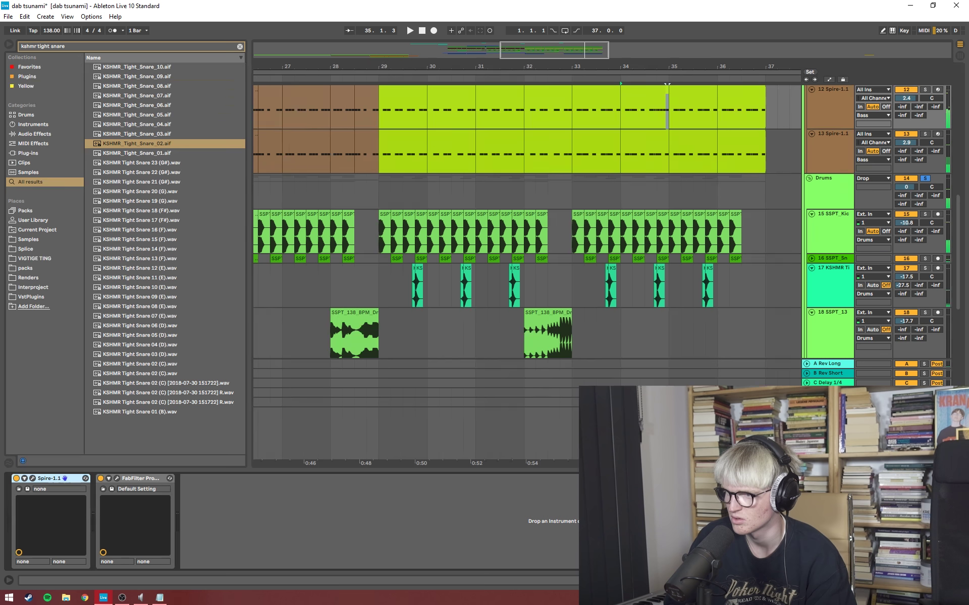
Copy the edited bar 34 bass clip onto the lower Spire bass track and play the result.
scroll(643, 187, up, 3)
drag(645, 190, 651, 245)
key(space)
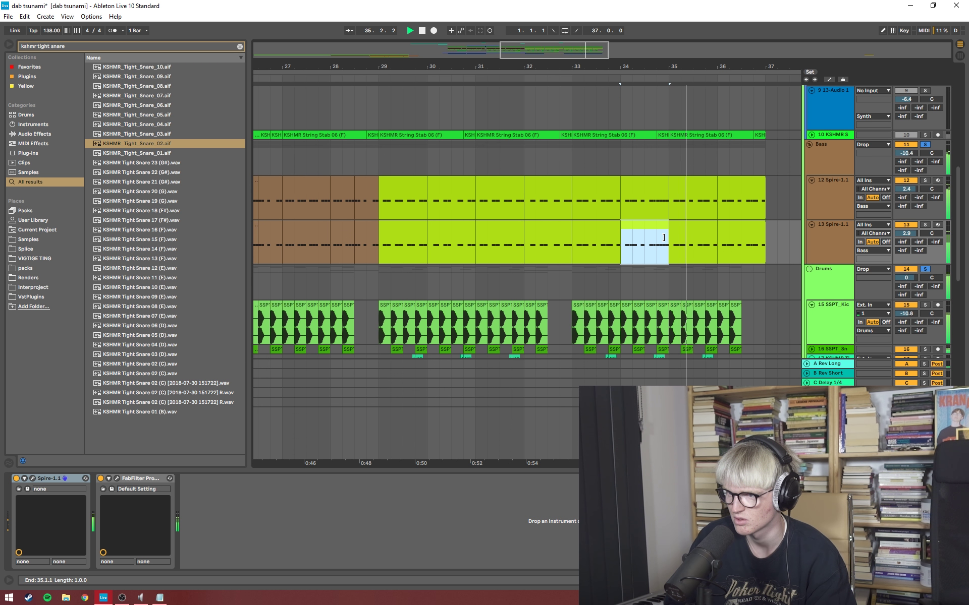
key(space)
Set the playback start to 24.2.1 on the Drop group track.
click(376, 162)
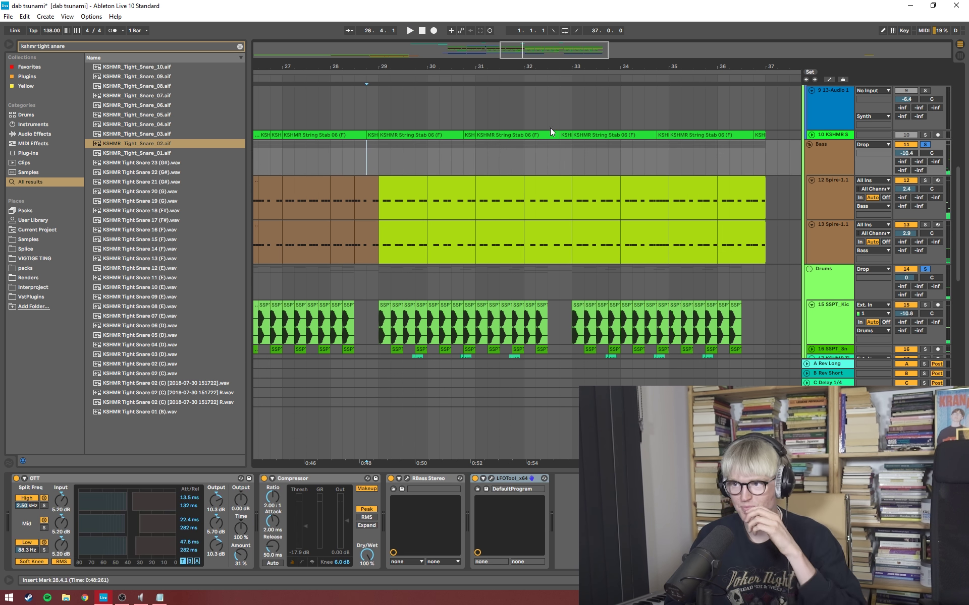
ctrl+scroll(550, 128, down, 4)
scroll(425, 202, down, 5)
scroll(432, 202, up, 5)
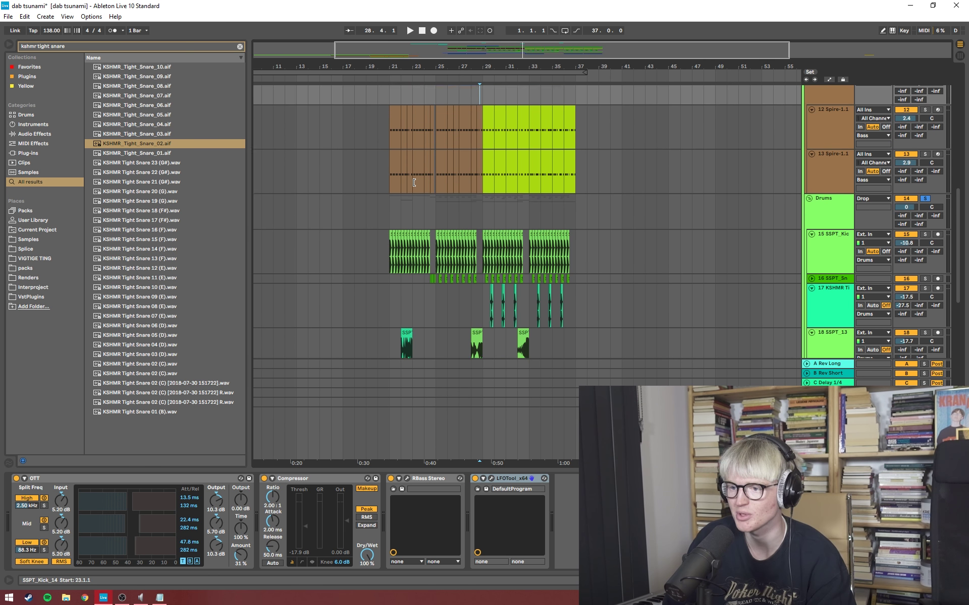
ctrl+scroll(411, 182, up, 3)
drag(445, 46, 460, 51)
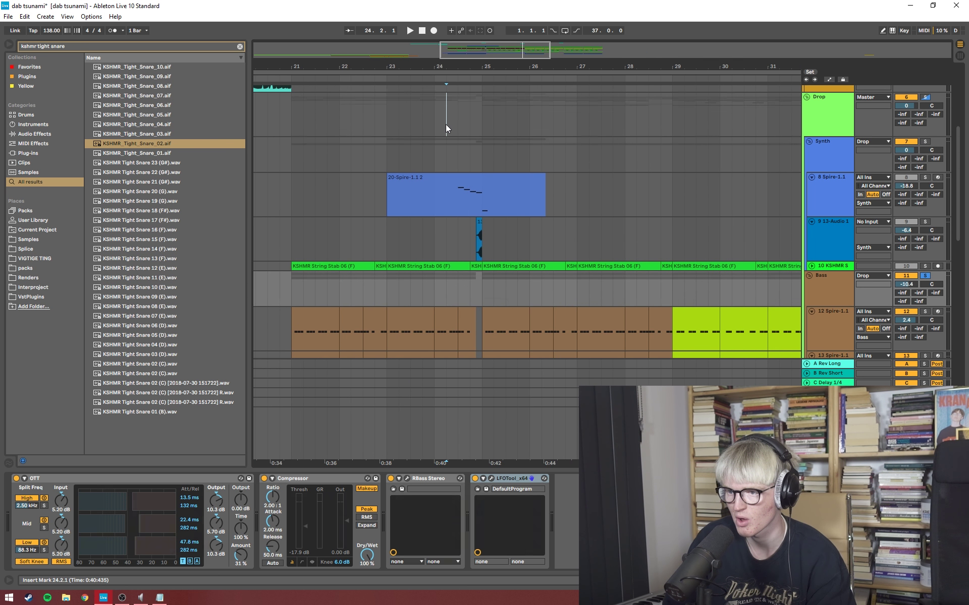
click(446, 124)
Play the drop from 24.2.1 with the group solos cleared and unfold the KSHMR String Stab track.
click(902, 160)
click(924, 141)
key(space)
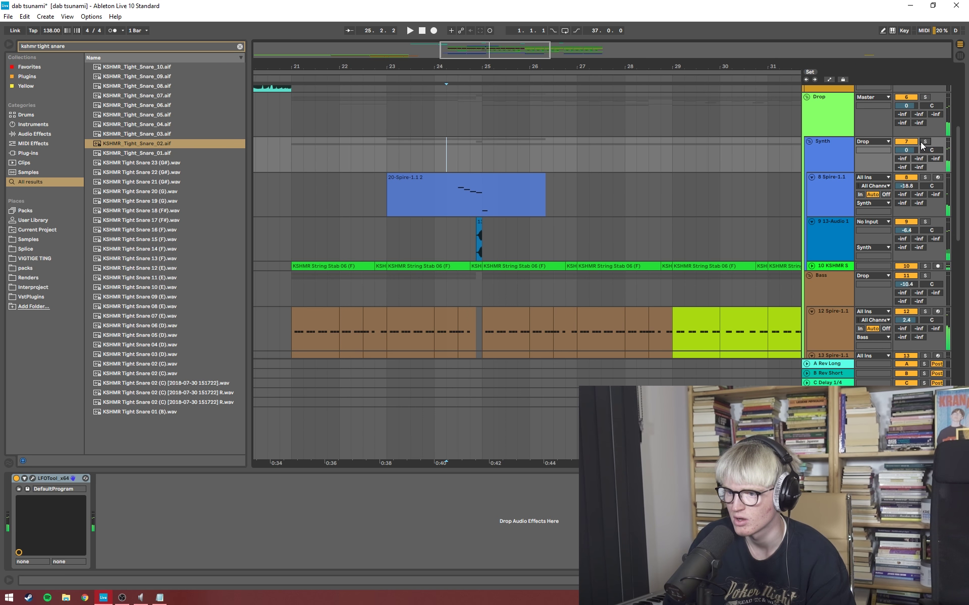
click(811, 266)
scroll(516, 244, down, 3)
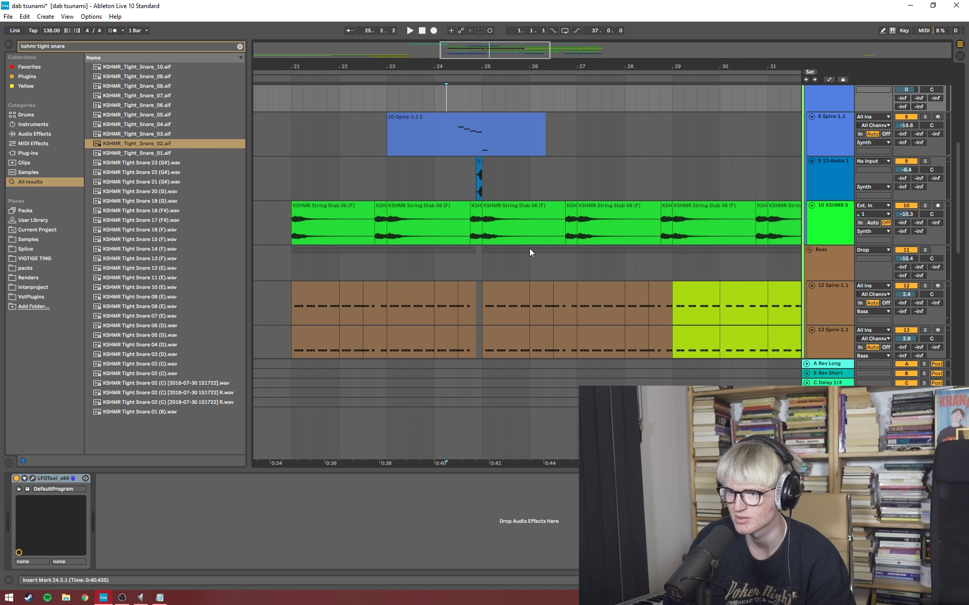
Play the drop from 21.1.1 and audition the KSHMR String Stab track on its own, clearing its solo before stopping.
click(296, 193)
key(space)
key(space)
key(space)
click(928, 206)
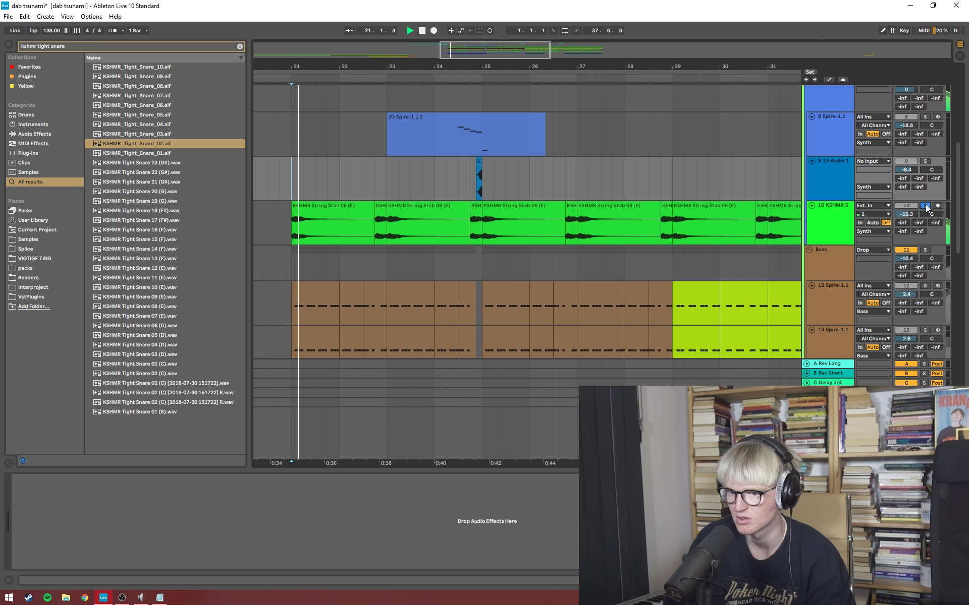
click(928, 206)
key(space)
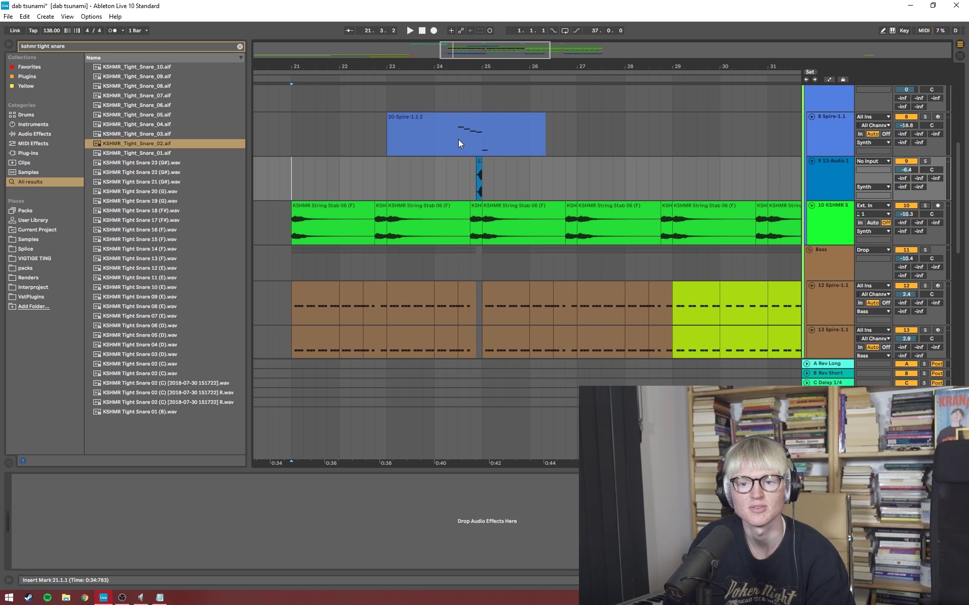
Solo the Fx group, audition it from 21.1.1 and from 24.4.1, and unfold the SSPT_Impact_01 track.
scroll(459, 139, down, 10)
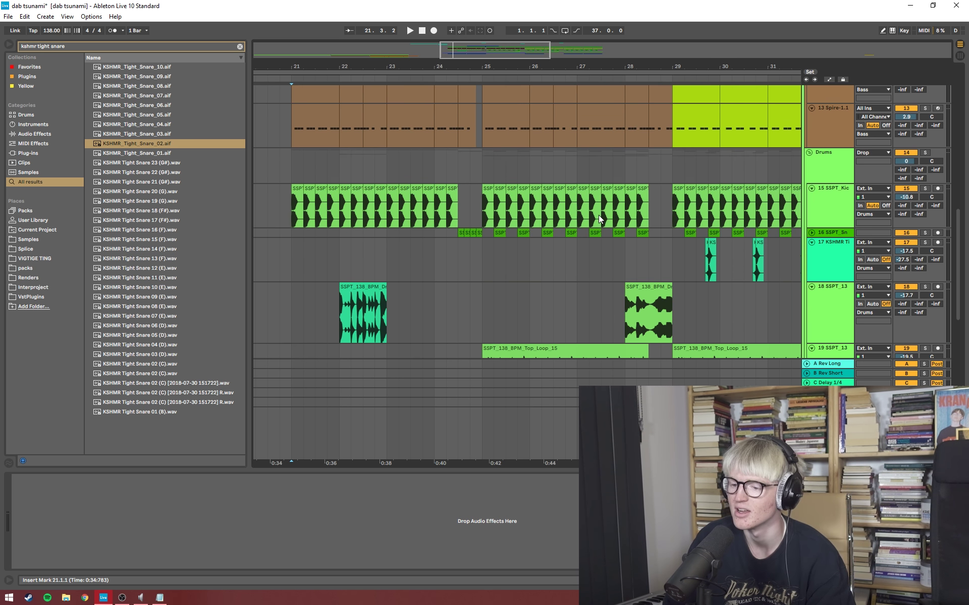
click(806, 201)
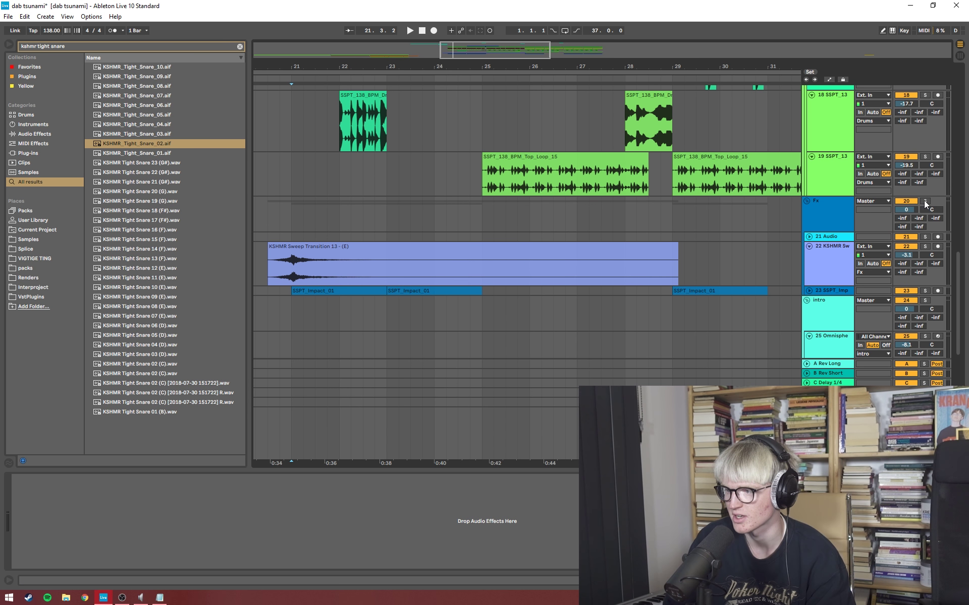
click(925, 201)
key(space)
scroll(700, 222, down, 2)
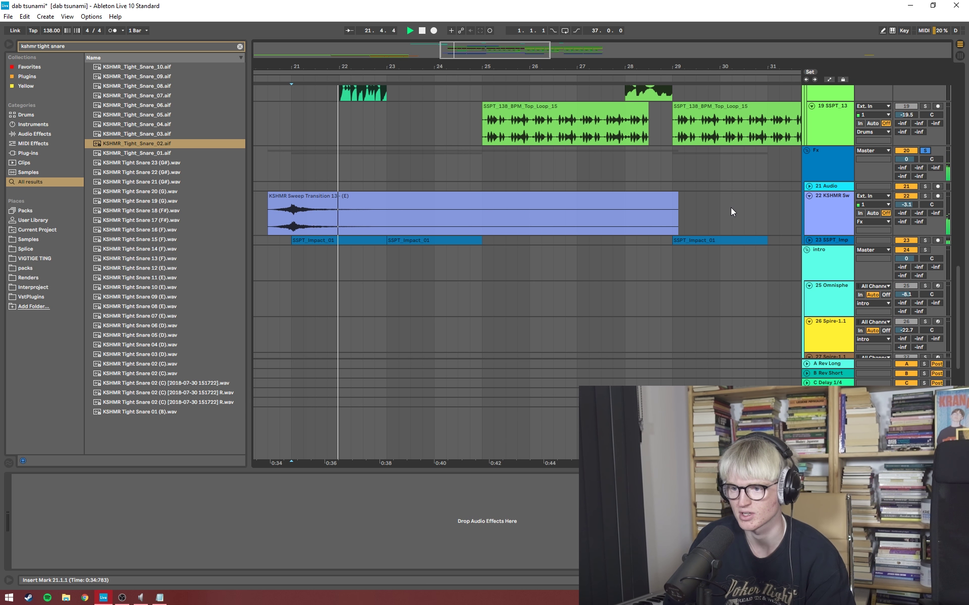
click(470, 241)
key(space)
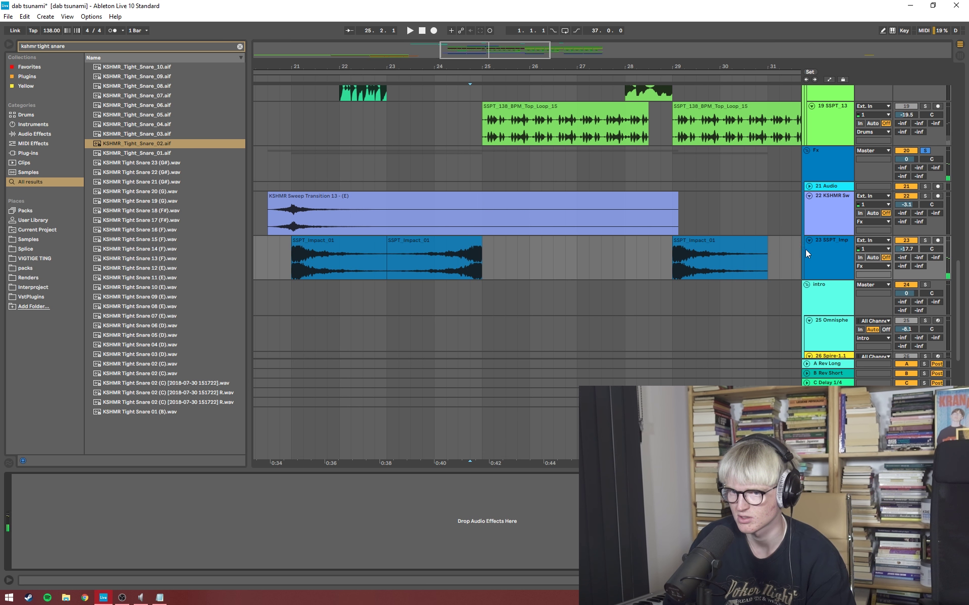
Add FabFilter Pro-Q 2 to the SSPT_Impact_01 track with a 12 dB/oct low cut at about 237 Hz.
click(26, 77)
click(240, 47)
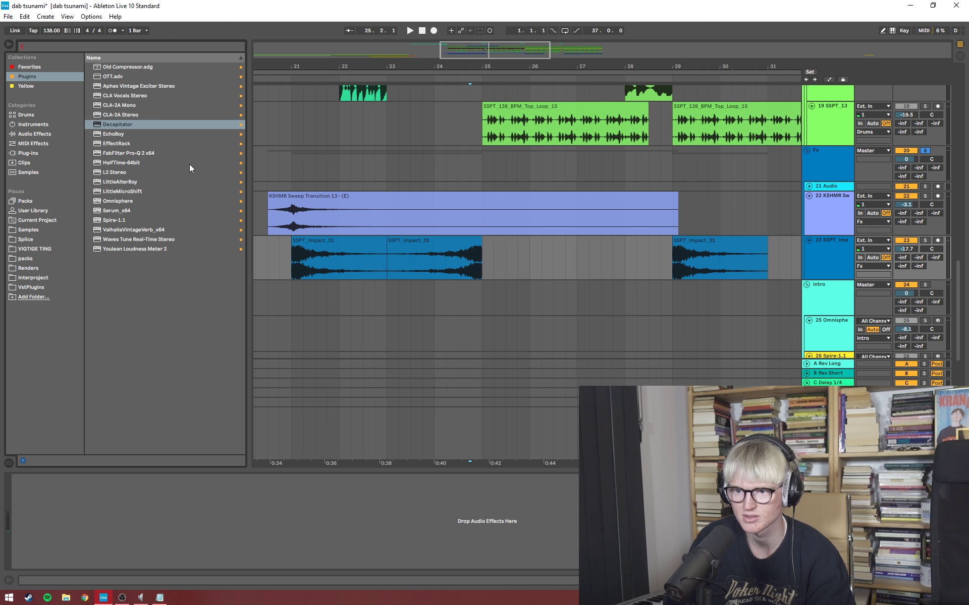
double_click(131, 153)
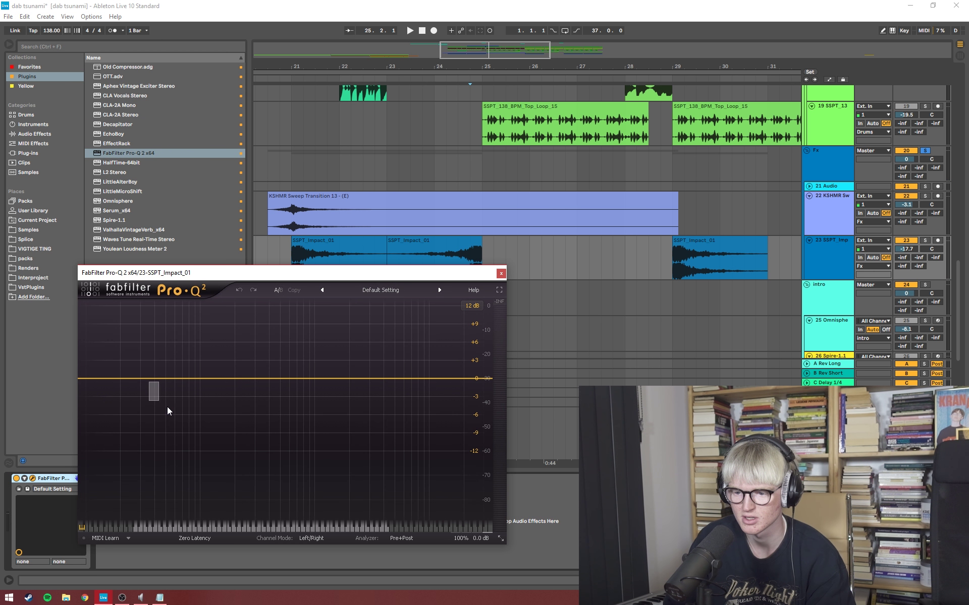
click(152, 389)
click(111, 489)
click(130, 529)
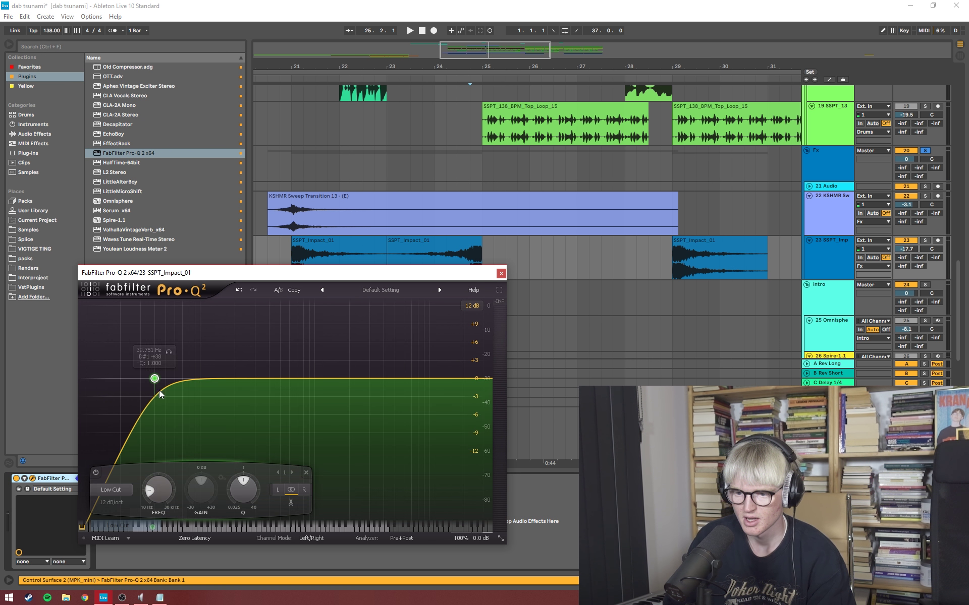
drag(154, 378, 246, 377)
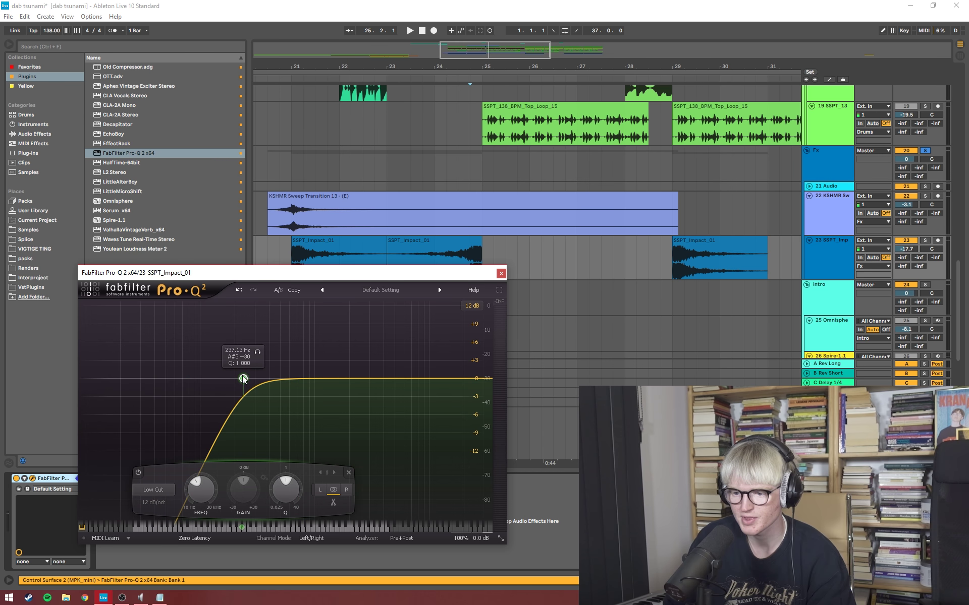
click(502, 273)
Clear the Fx solo and play the intro group's layers from 1.1.1 and from 9.1.1.
key(minus)
key(minus)
key(minus)
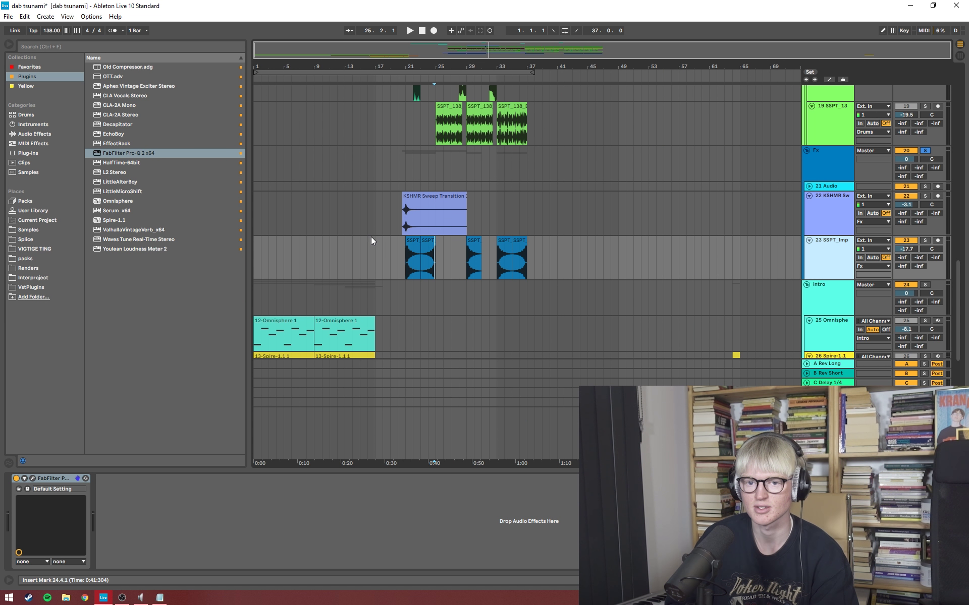
scroll(370, 237, up, 5)
scroll(371, 237, down, 3)
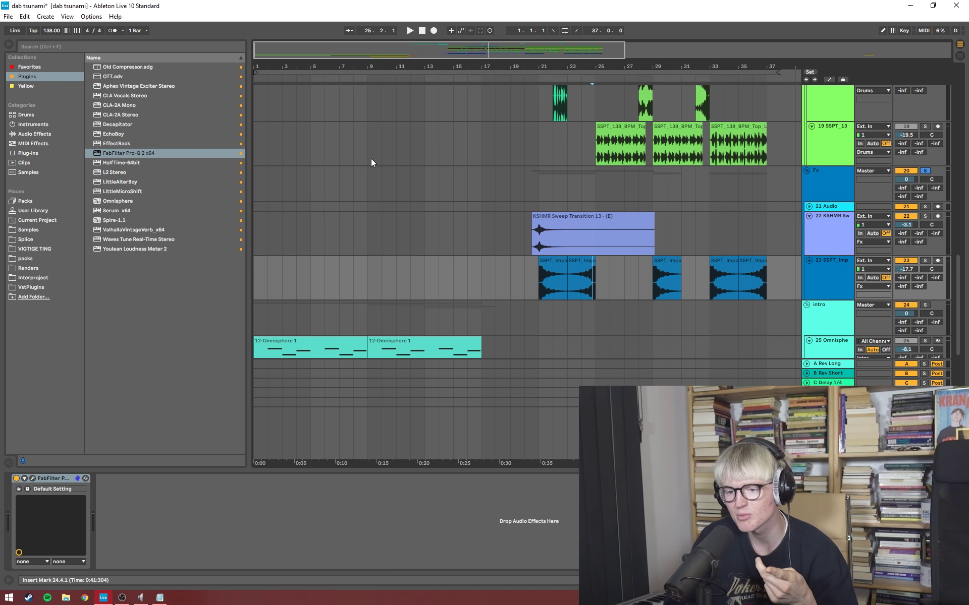
scroll(302, 104, down, 5)
click(258, 171)
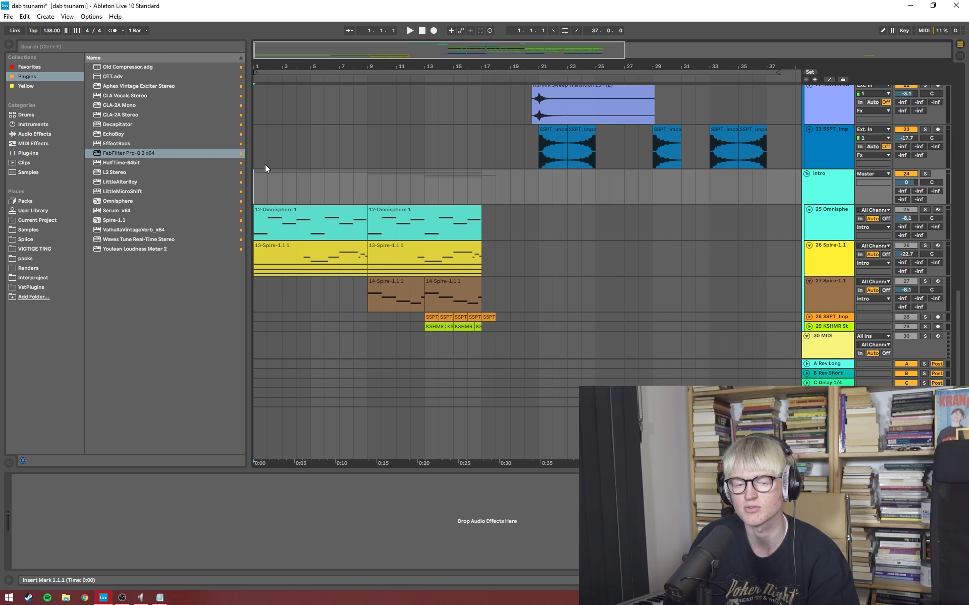
key(space)
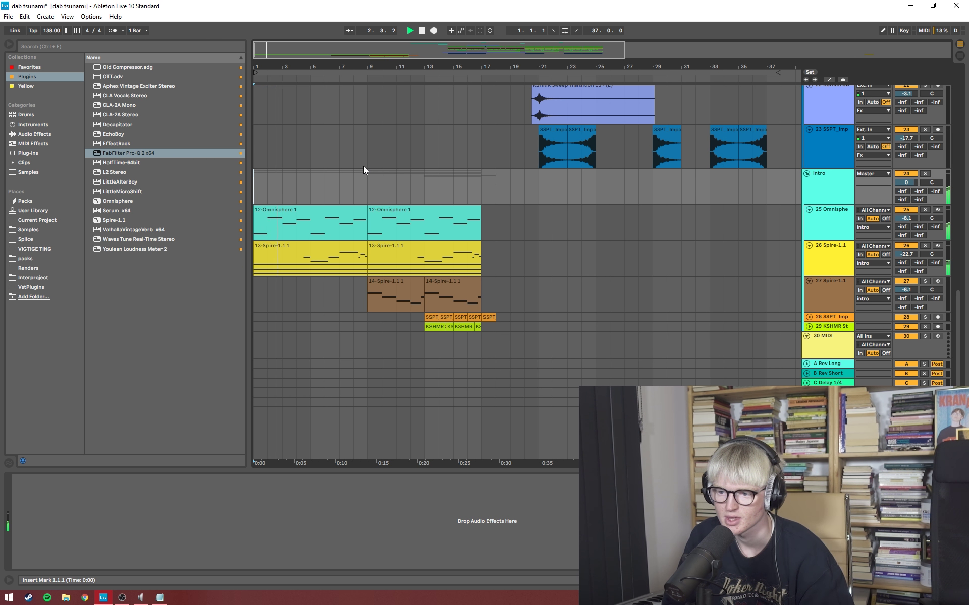
click(368, 189)
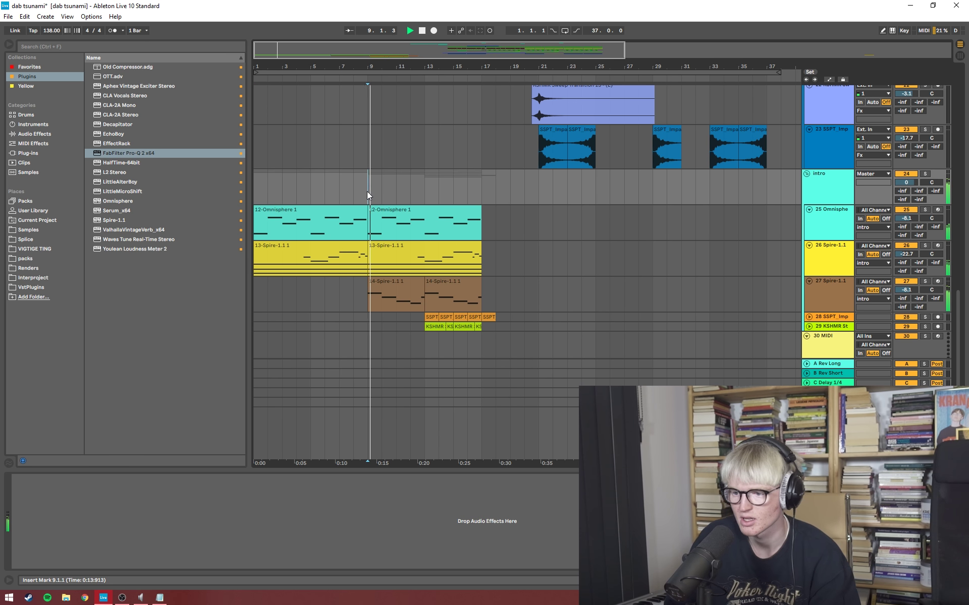
double_click(319, 58)
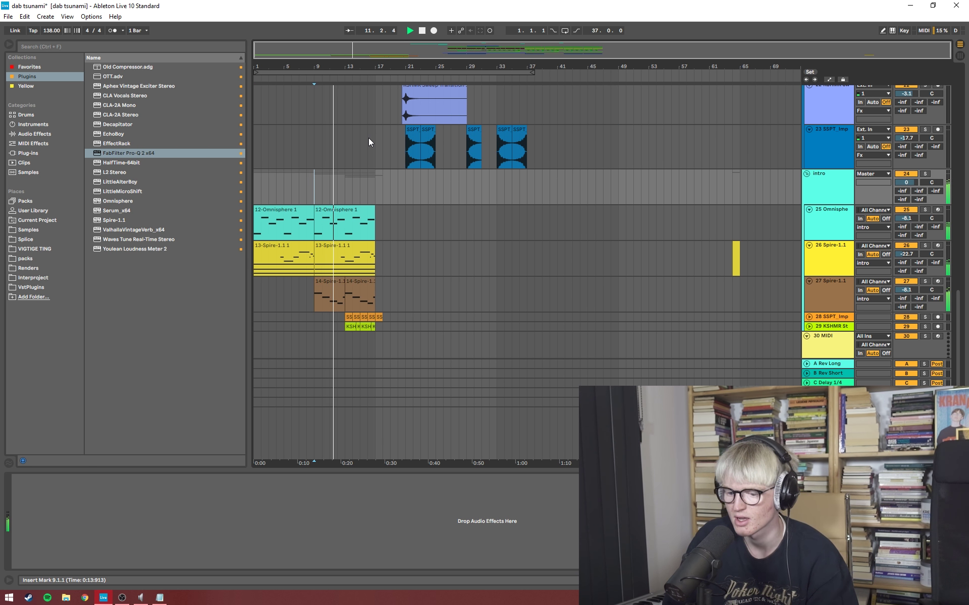
Switch briefly to OBS to check the audio levels, return to Ableton Live and audition the intro's ending from 16.1.1.
click(121, 598)
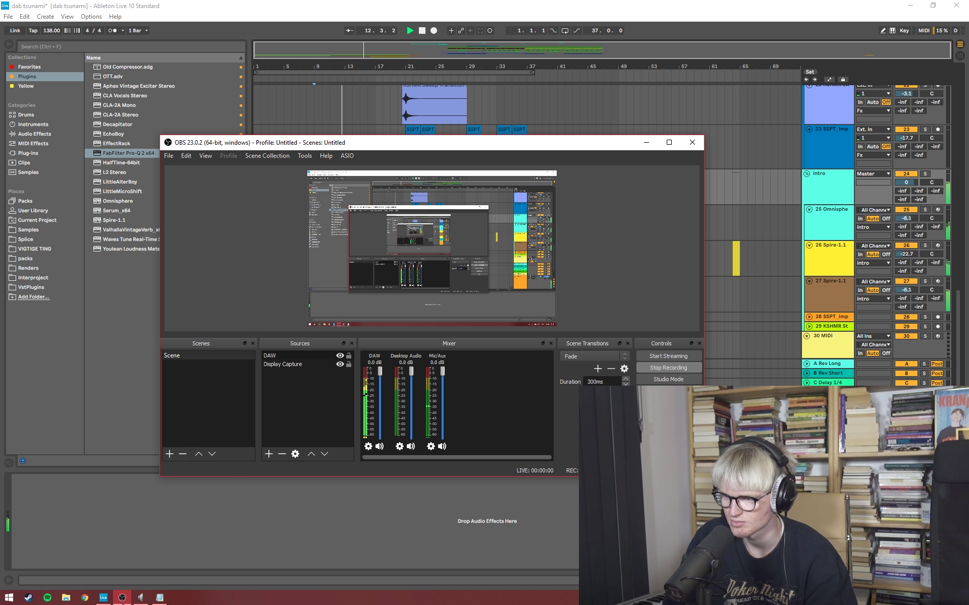
click(121, 598)
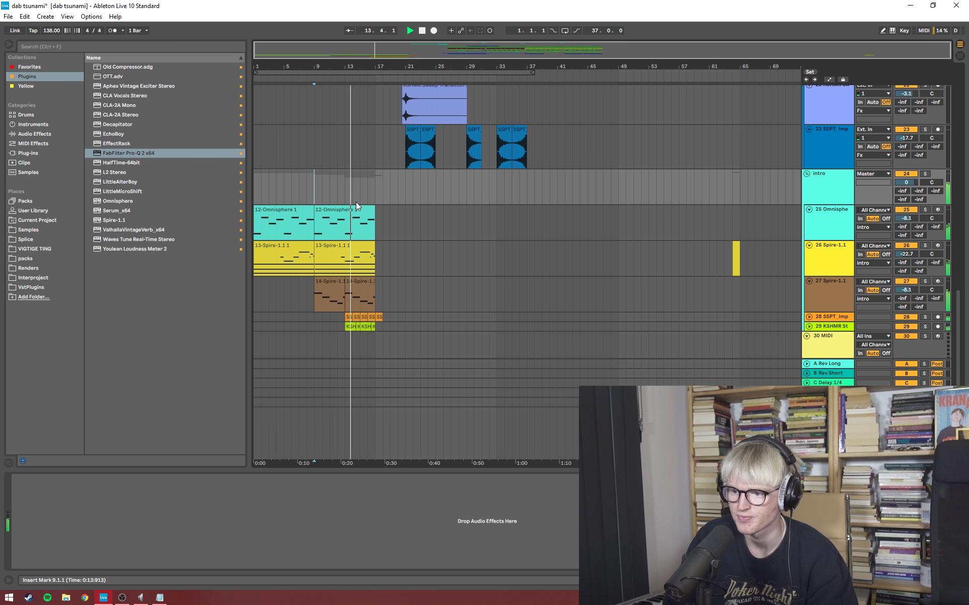
key(space)
click(368, 188)
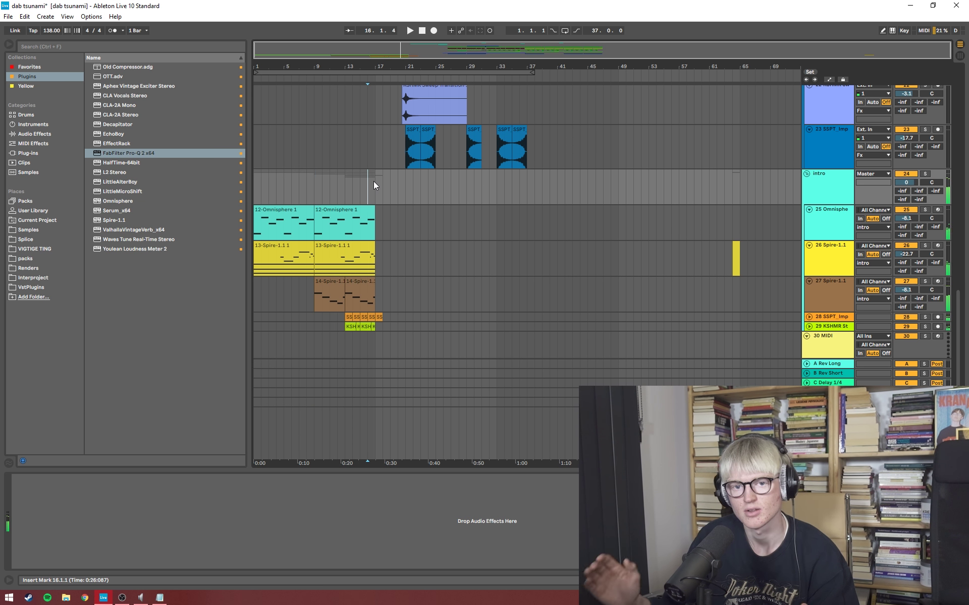
Play the end of the drop from 35.1.1 and stop just past bar 37.
scroll(529, 185, up, 8)
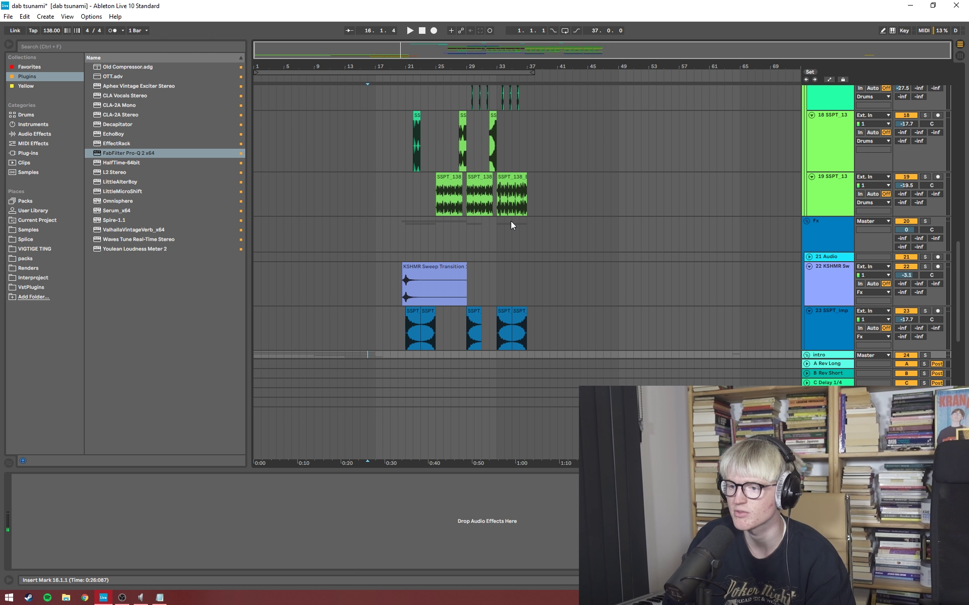
click(515, 266)
key(space)
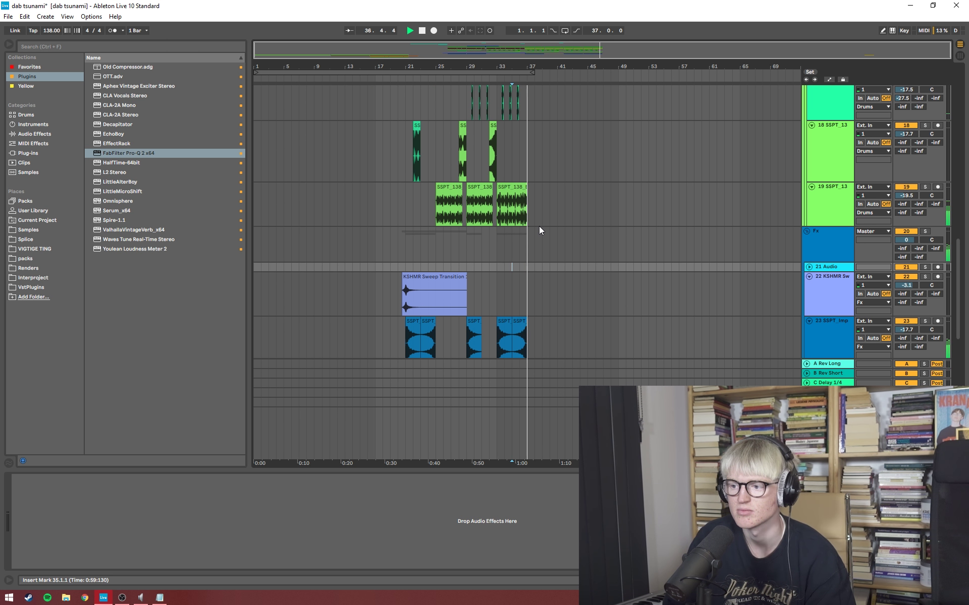
key(space)
Duplicate the kick clips from bars 33–36 to bar 37 and repeat the 40.1.1–40.3.1 kicks to fill bar 40.
scroll(540, 217, down, 5)
scroll(528, 222, up, 10)
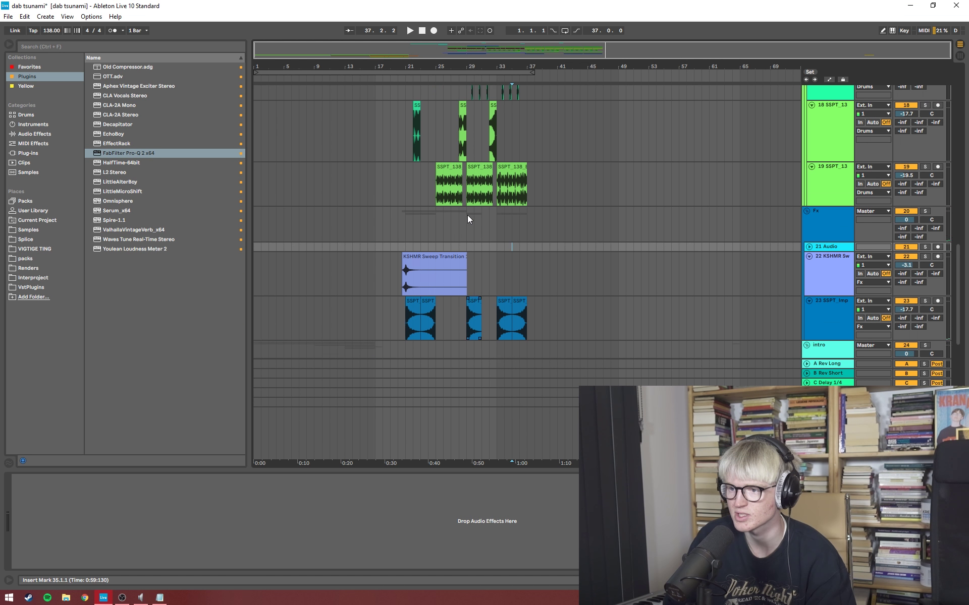
scroll(520, 227, up, 10)
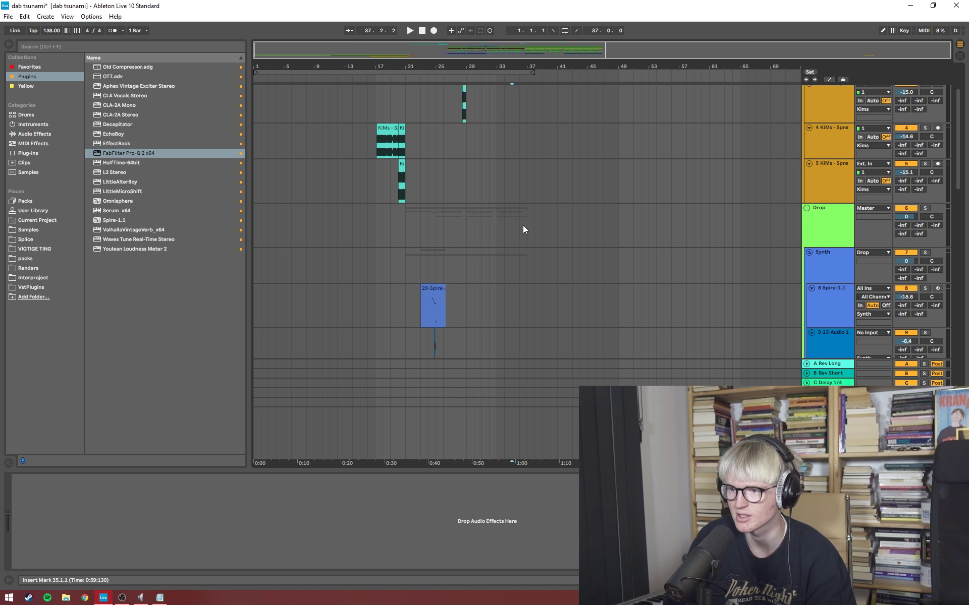
scroll(527, 227, down, 10)
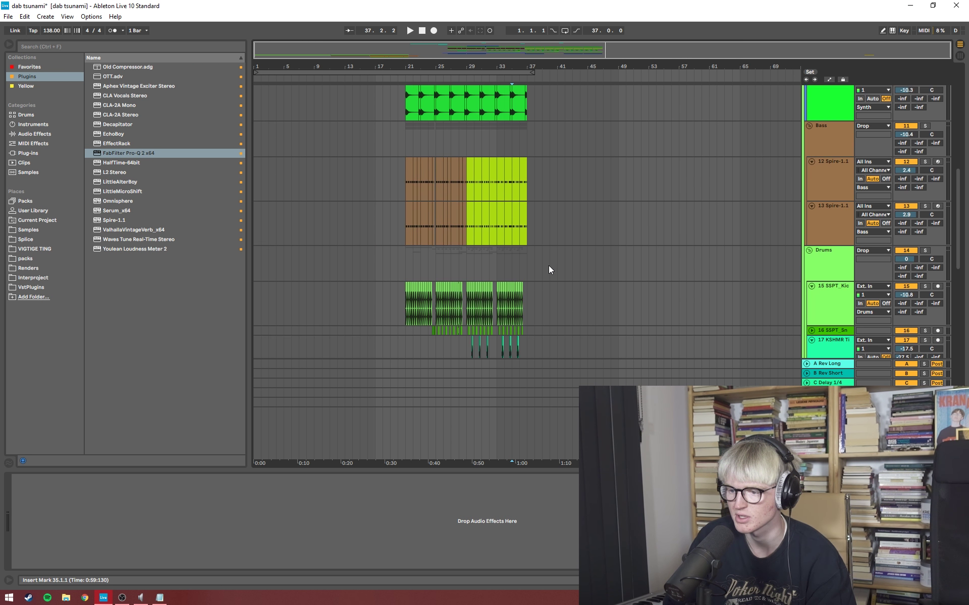
drag(501, 56, 586, 169)
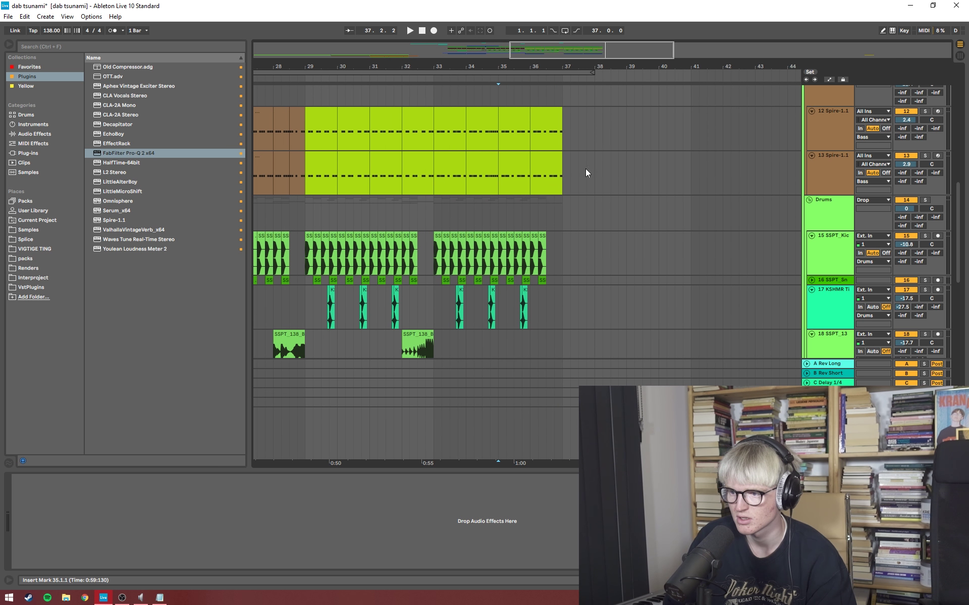
drag(563, 256, 437, 255)
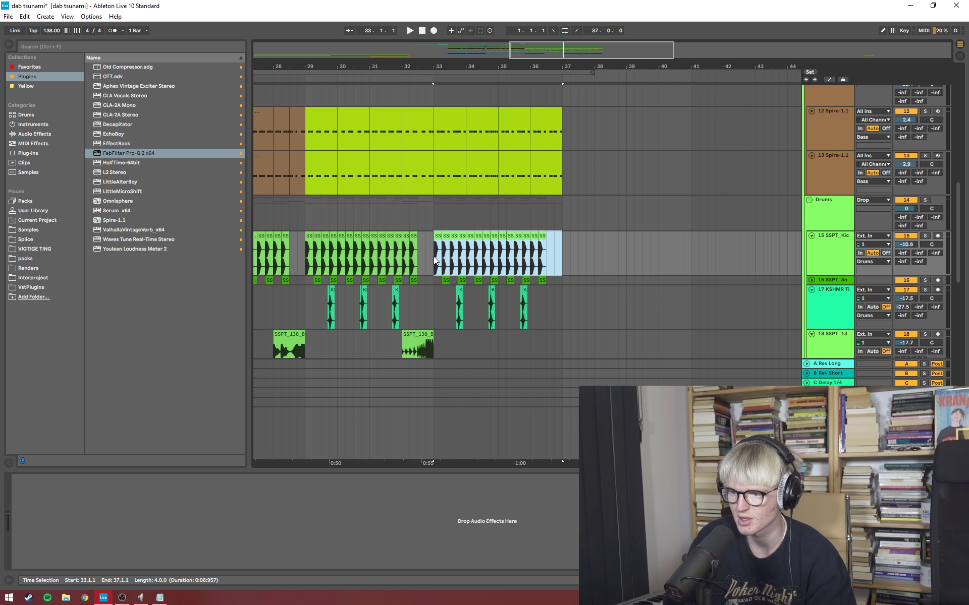
key(ctrl+d)
click(674, 255)
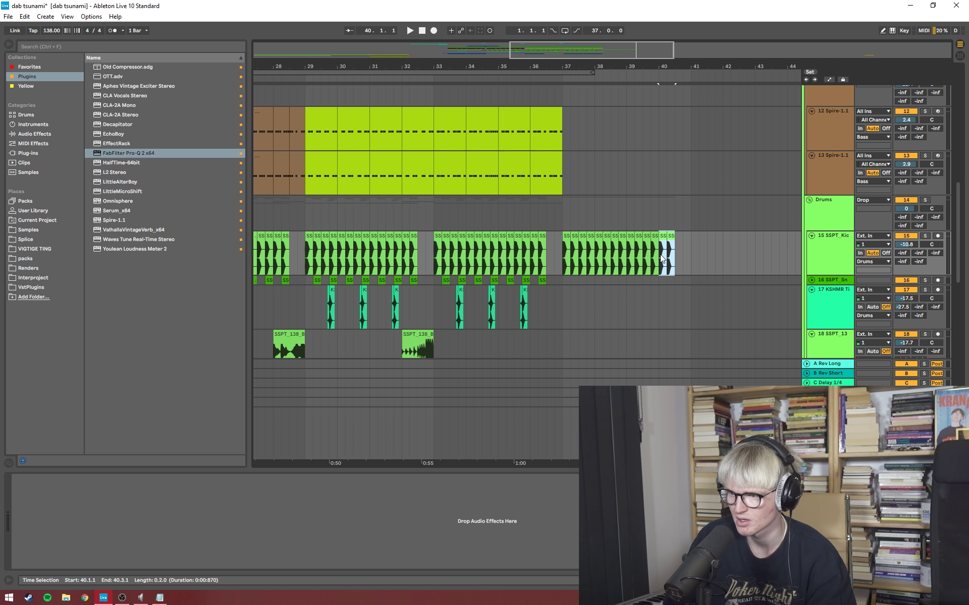
key(ctrl+d)
Inspect the upper Spire bass track's bar 21 clip and copy it to bar 37, repeating it up to bar 41.
drag(481, 66, 363, 15)
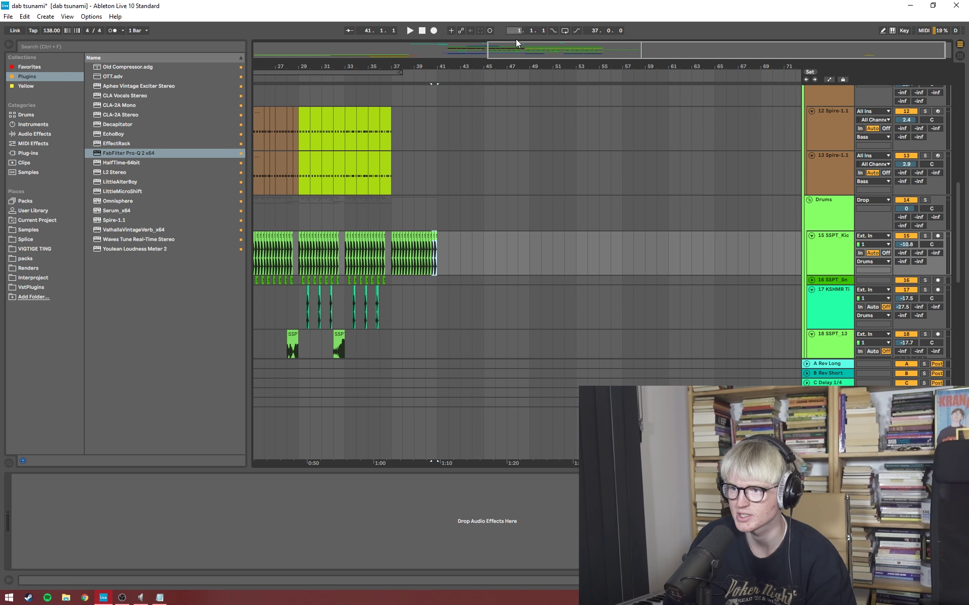
drag(516, 38, 314, 128)
click(409, 116)
double_click(409, 116)
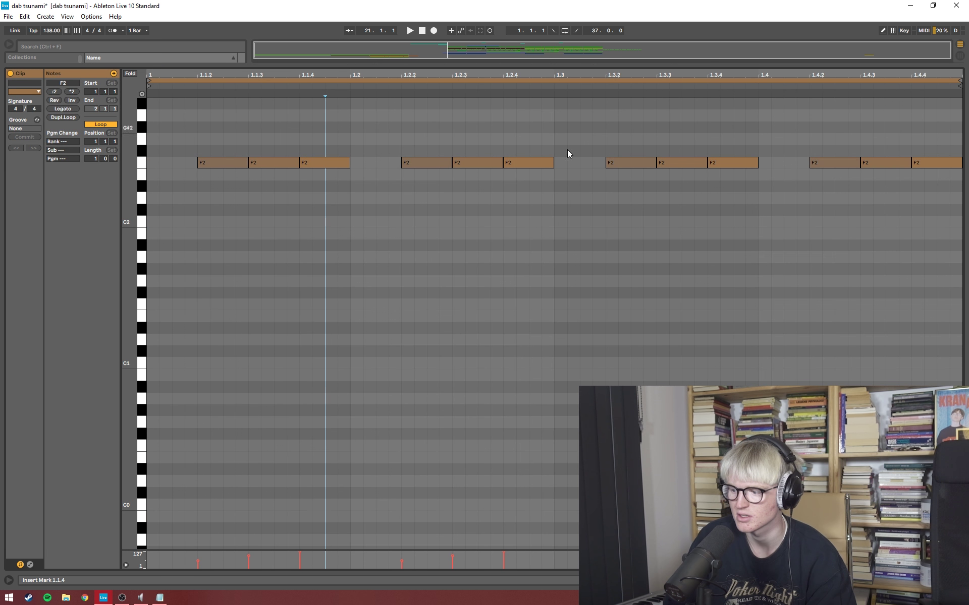
key(shift+Tab)
scroll(413, 146, up, 1)
click(412, 151)
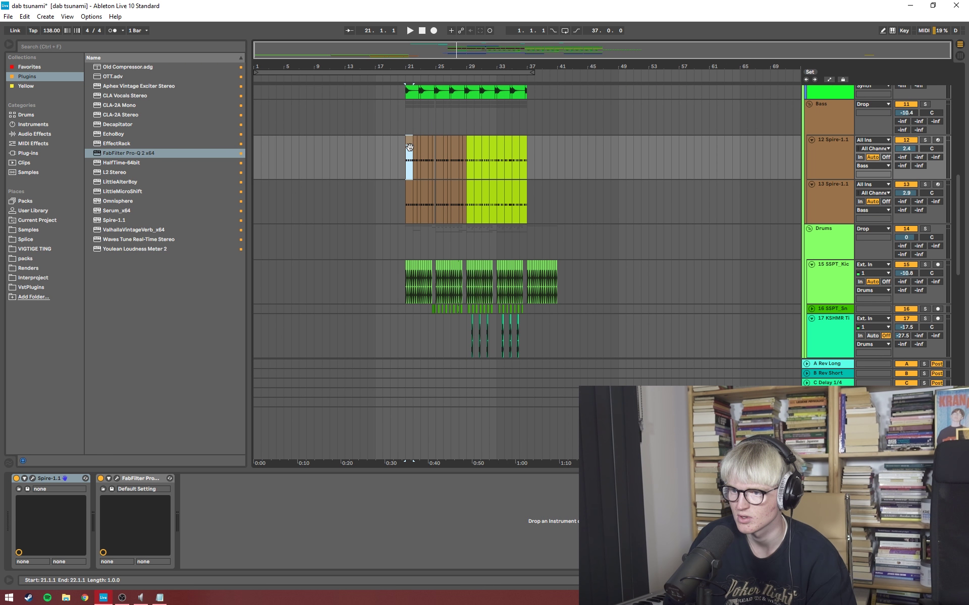
mouse_move(409, 146)
mouse_down()
mouse_move(558, 151)
mouse_move(530, 152)
mouse_up()
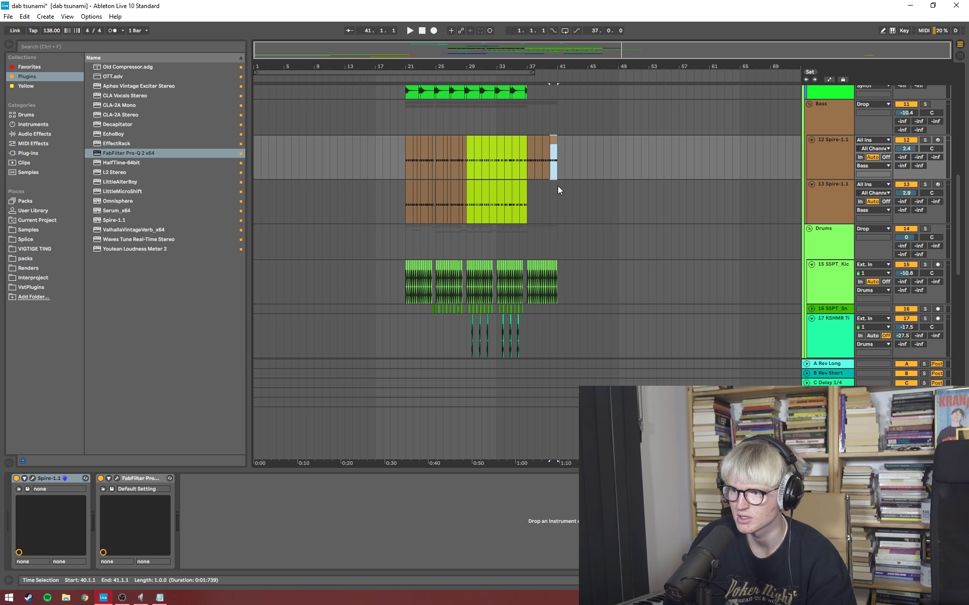
Play the transition into the extended kick and bass section from 36.1.1.
click(518, 123)
key(space)
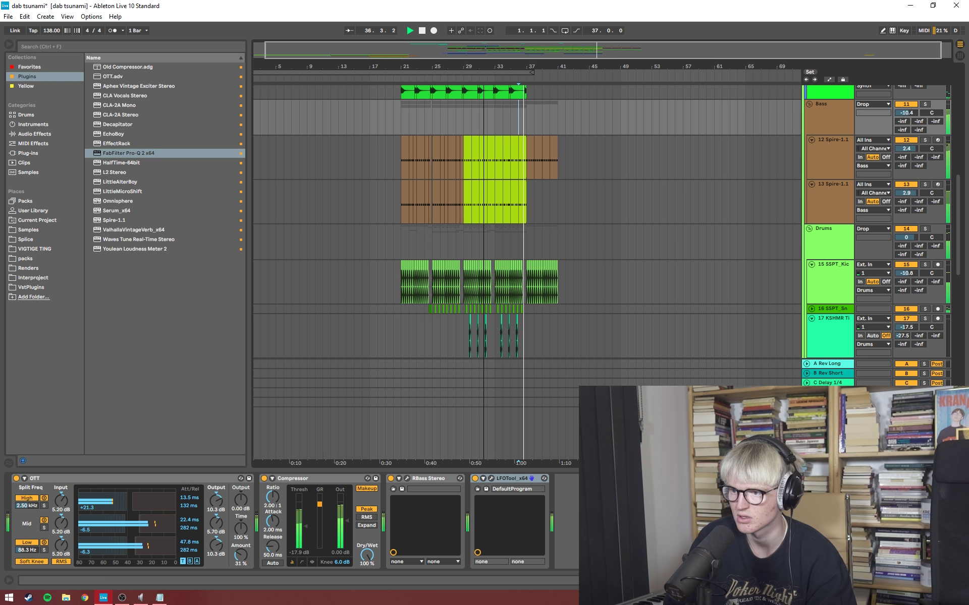
drag(562, 63, 592, 59)
scroll(498, 267, down, 4)
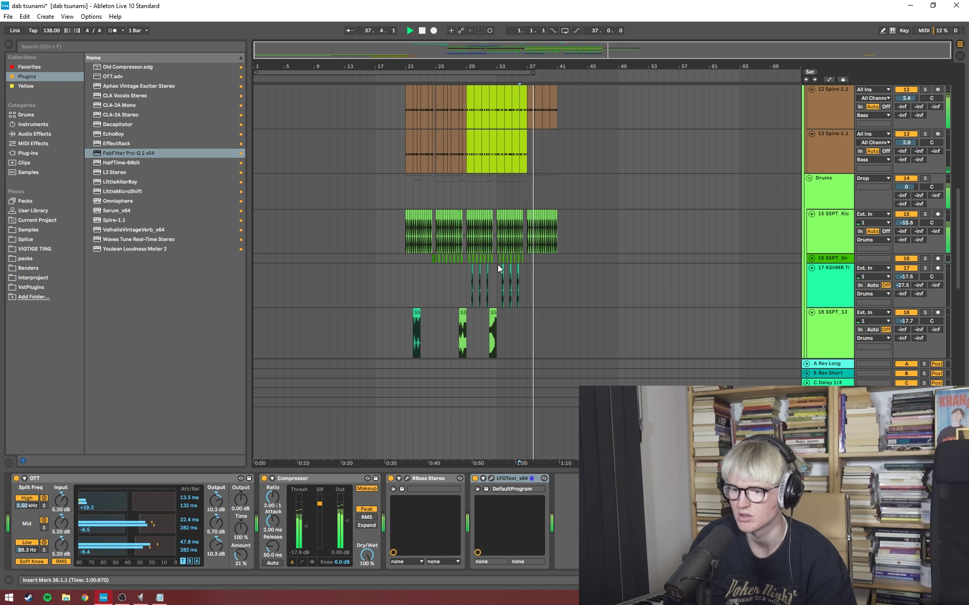
scroll(429, 263, down, 6)
key(space)
Copy the 14-Spire-1.1 intro clip from bar 13 to 37.1.1 on the same track and play it.
click(349, 195)
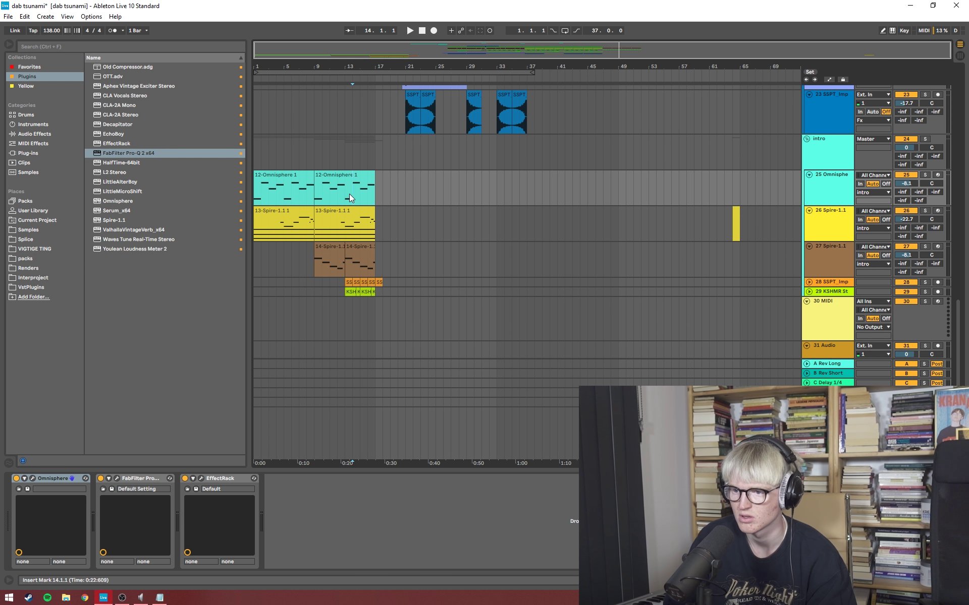
click(357, 246)
drag(357, 247, 536, 261)
key(space)
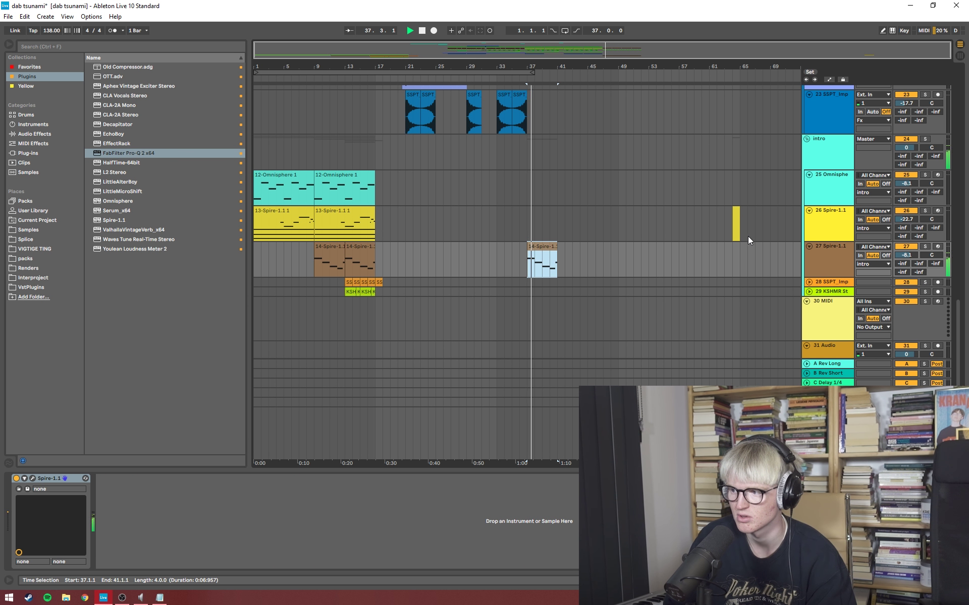
Delete the 14-Spire-1.1 copy at bar 37 and copy the 12-Omnisphere 1 and 13-Spire-1.1 1 clips from bar 9 to 37.1.1.
key(space)
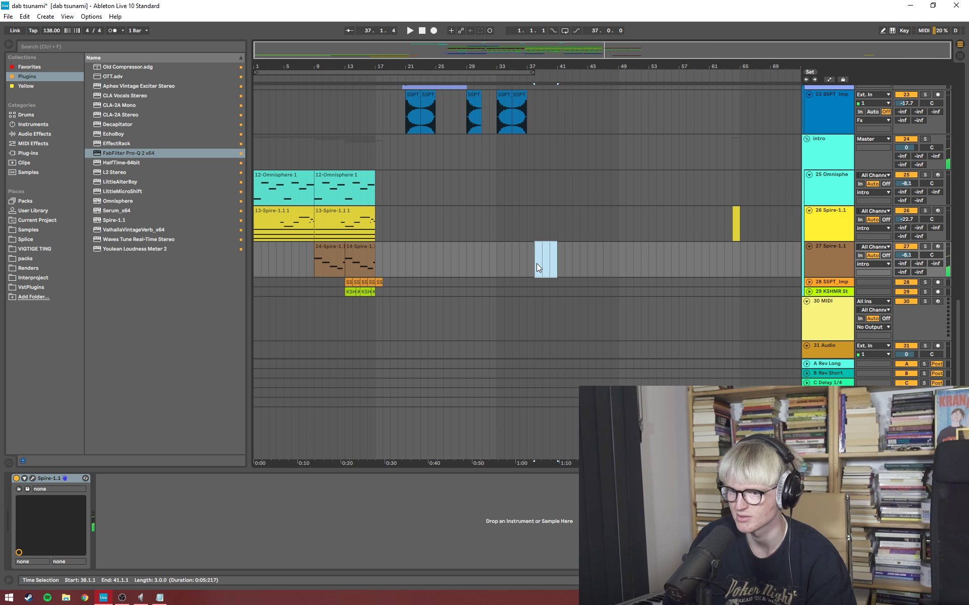
key(Delete)
click(350, 216)
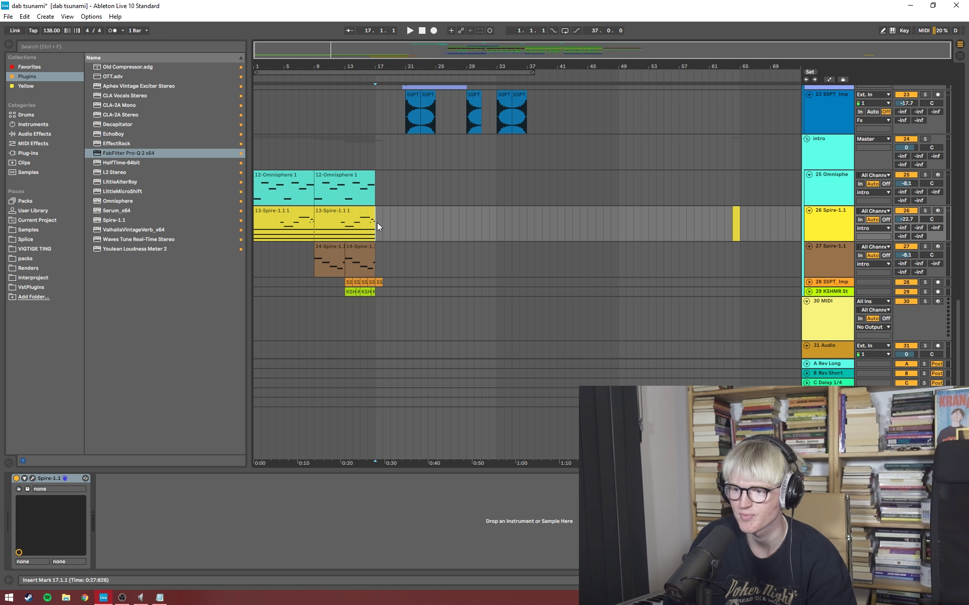
shift+click(315, 180)
drag(319, 178, 533, 179)
Play the transition into the copied intro chords from 35.1.1.
key(space)
click(521, 157)
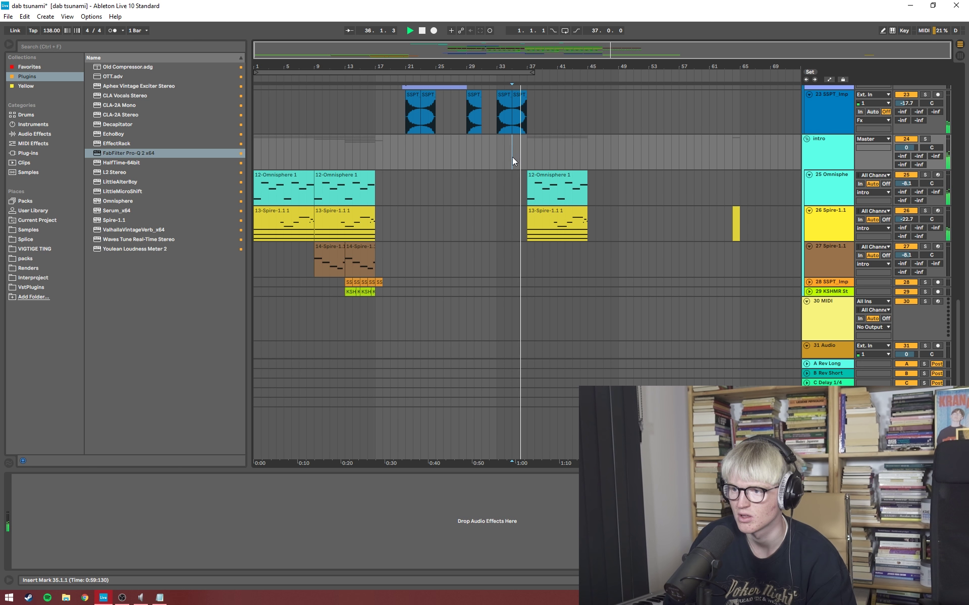
drag(570, 55, 530, 75)
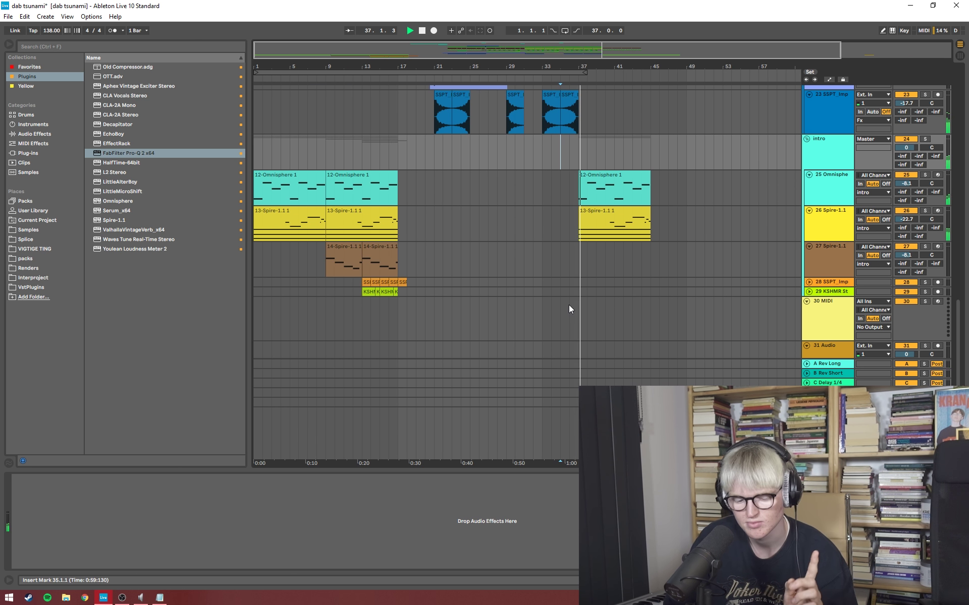
Copy the two-bar SSPT_Impact_01 clip from bar 33 to 37.1.1 on the same Fx track.
scroll(454, 287, up, 1)
scroll(605, 207, up, 3)
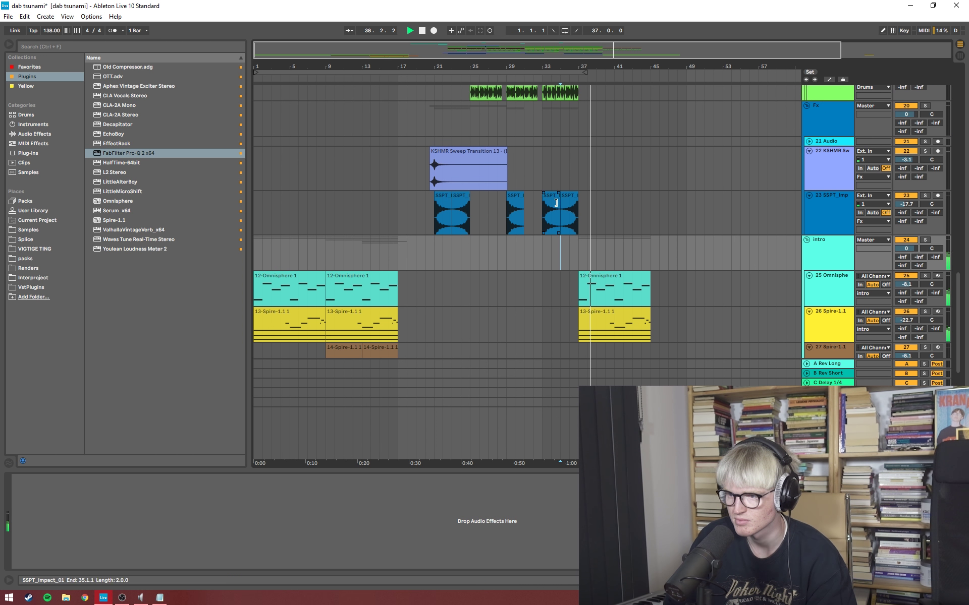
click(550, 212)
drag(550, 212, 583, 208)
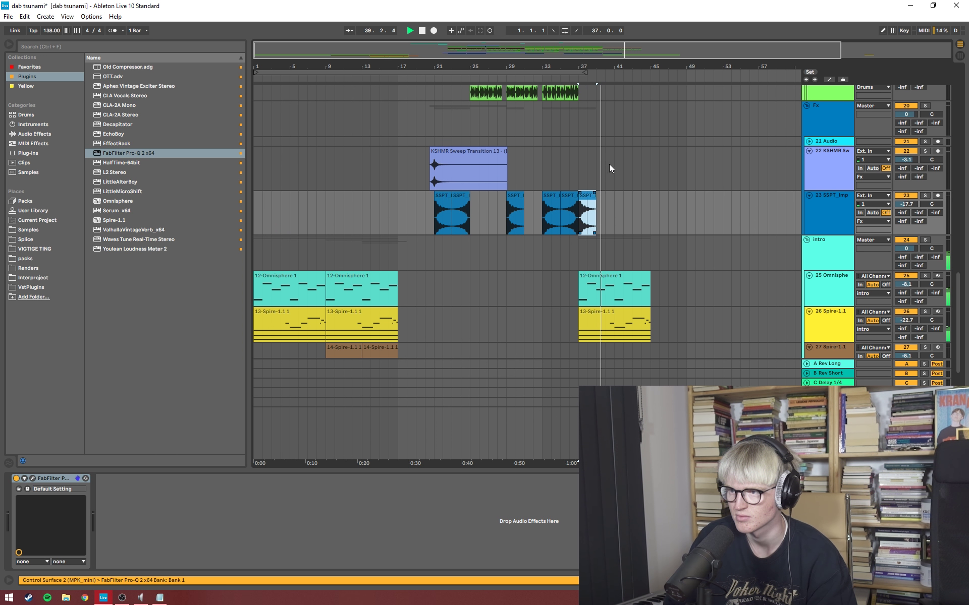
drag(546, 49, 612, 111)
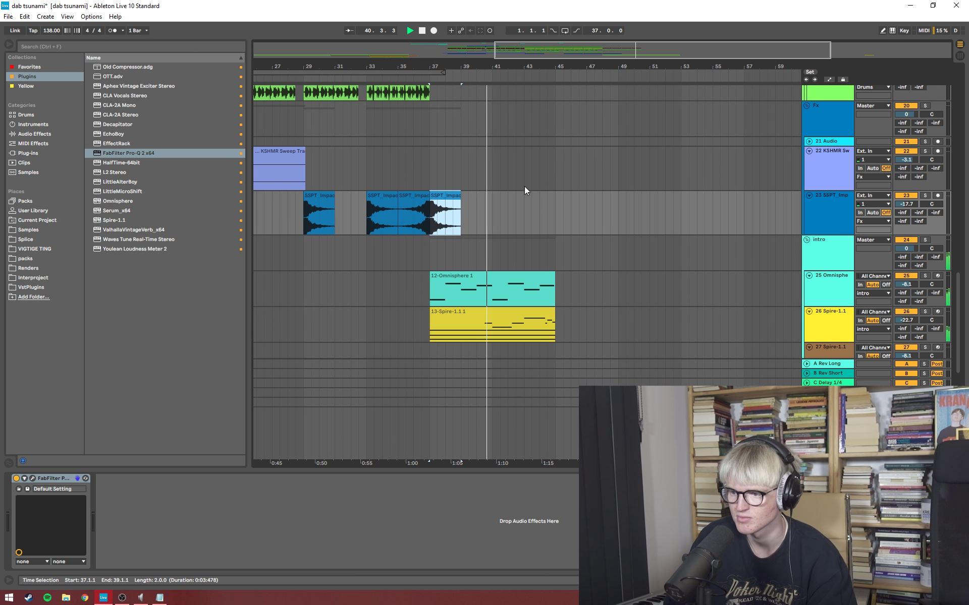
Copy the KiMs vocal clips from bar 17 to bar 37 on the same track and play from bar 36.
scroll(507, 201, up, 2)
scroll(507, 201, down, 3)
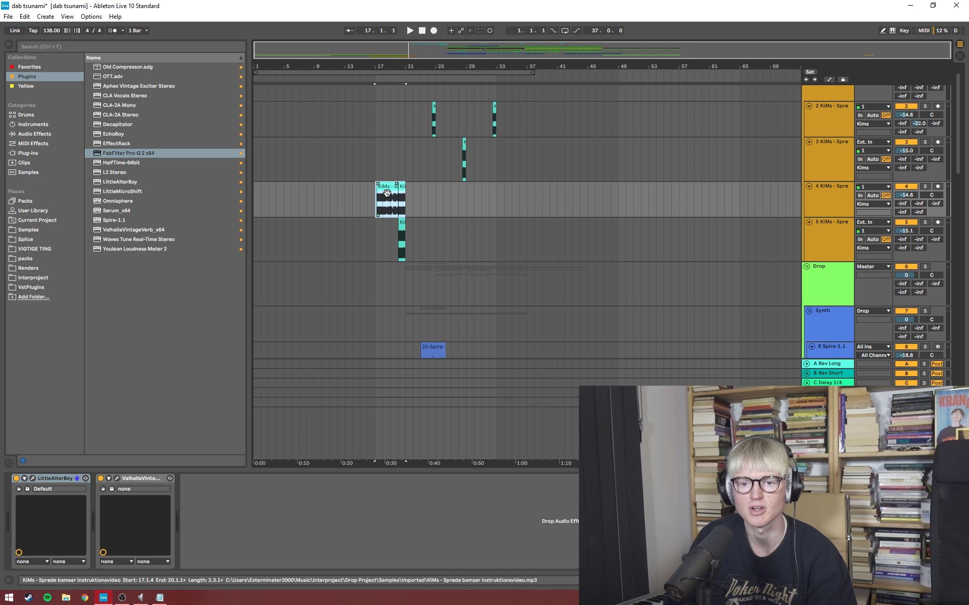
drag(384, 194, 543, 196)
scroll(541, 176, up, 5)
click(395, 155)
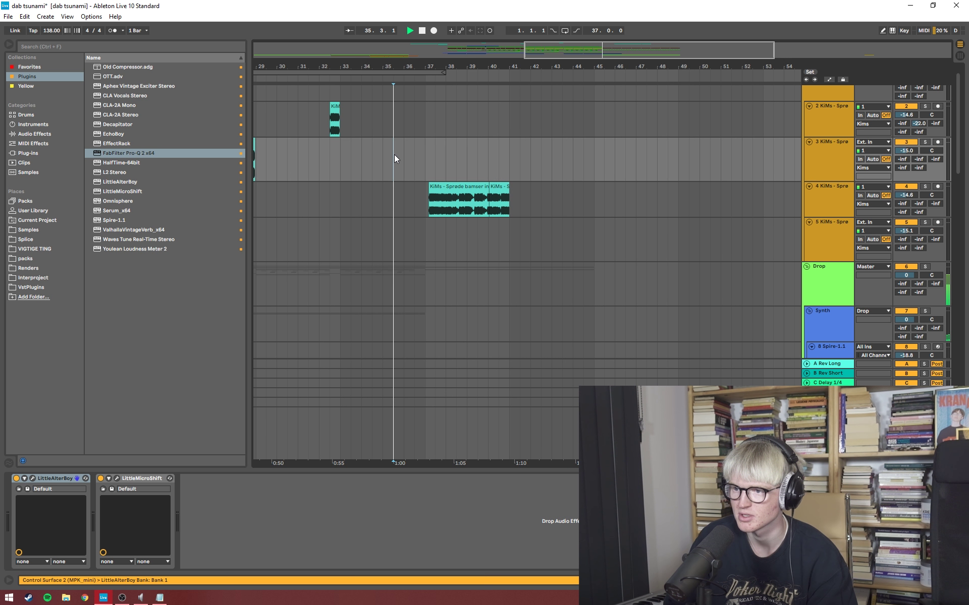
click(417, 151)
key(space)
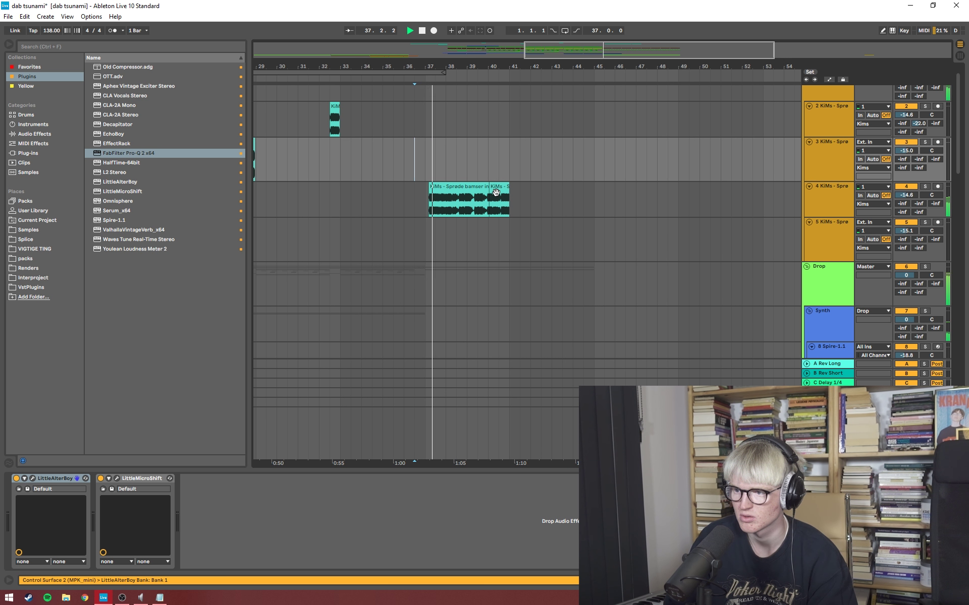
Try the copied KiMs vocal clips at 41.1.1 during playback, and delete them from the track.
drag(508, 203, 500, 204)
drag(430, 202, 524, 195)
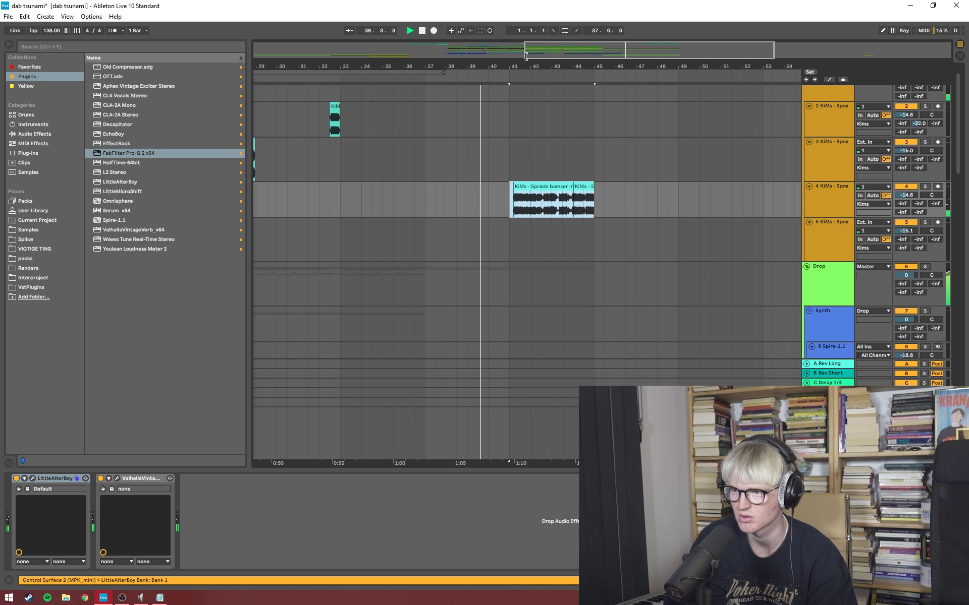
scroll(504, 121, down, 3)
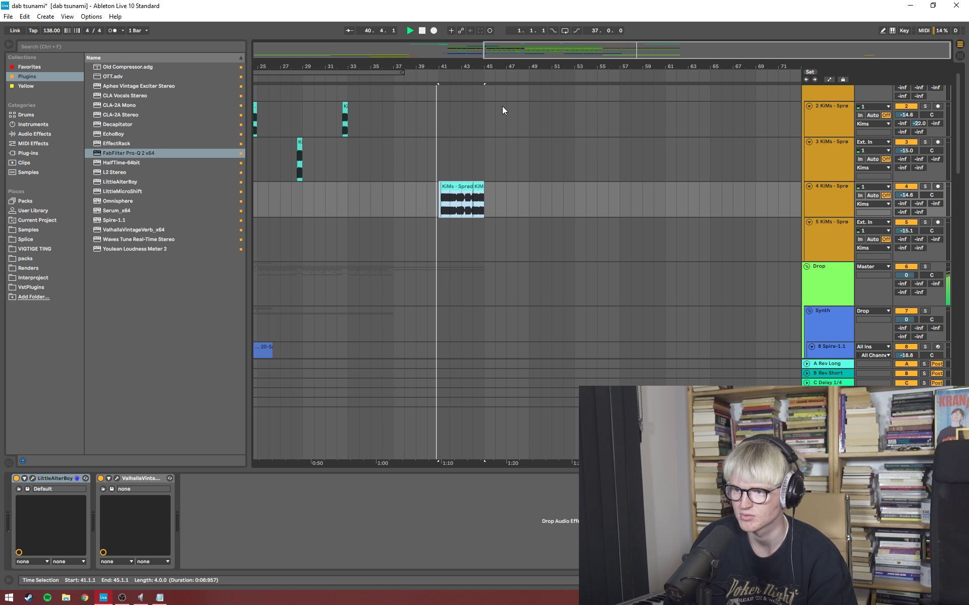
drag(491, 186, 399, 199)
key(space)
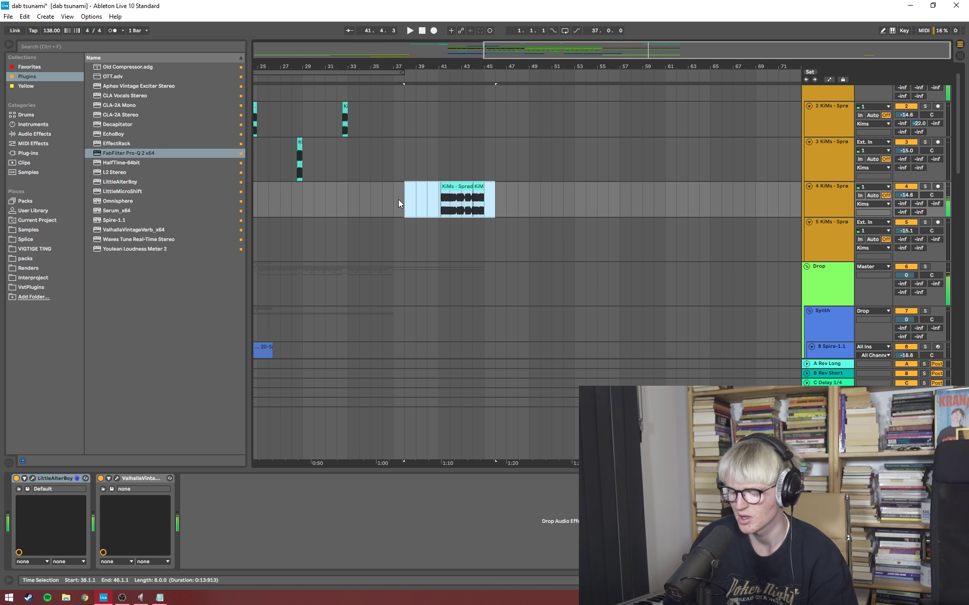
key(Delete)
key(End)
Place a 16-bar copy of the KiMs vocal on its own track, play it, and move it to bar 37.
drag(526, 67, 456, 54)
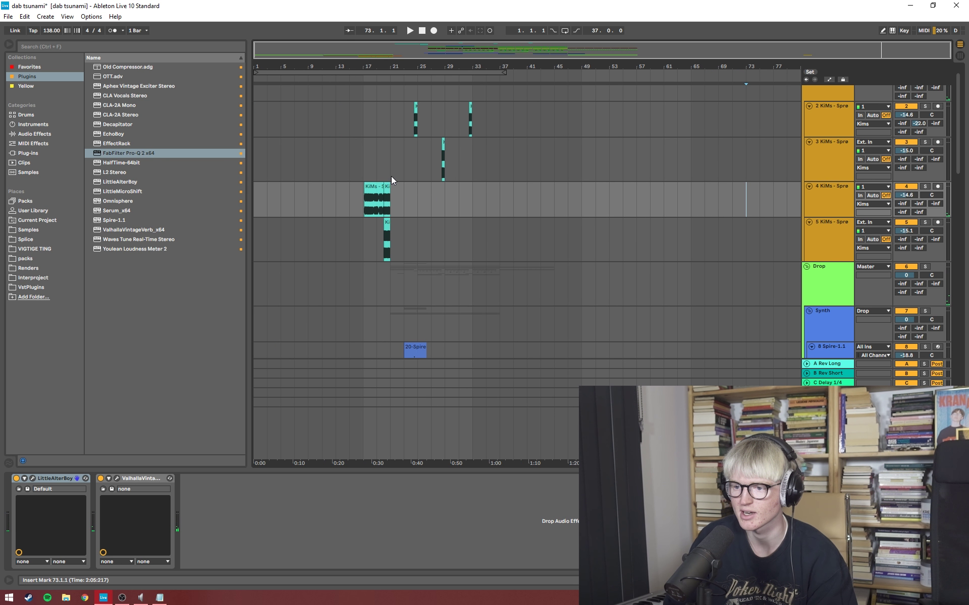
drag(374, 188, 580, 185)
key(space)
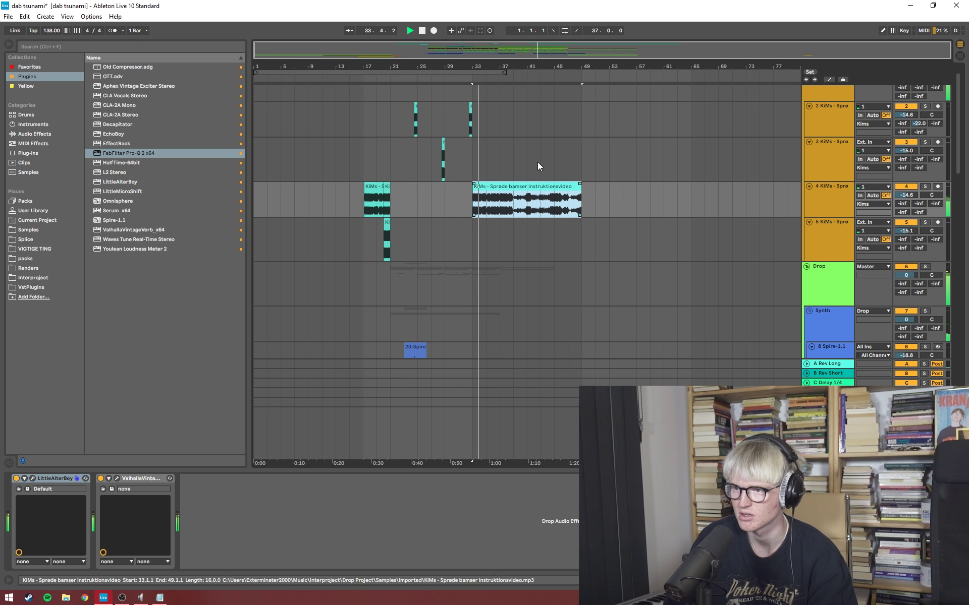
drag(554, 67, 546, 121)
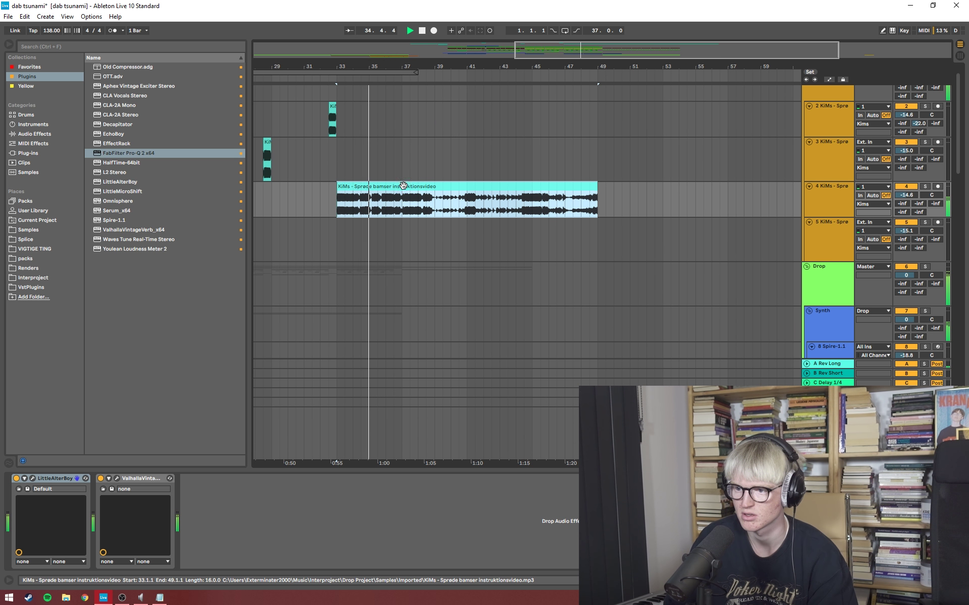
drag(403, 186, 468, 186)
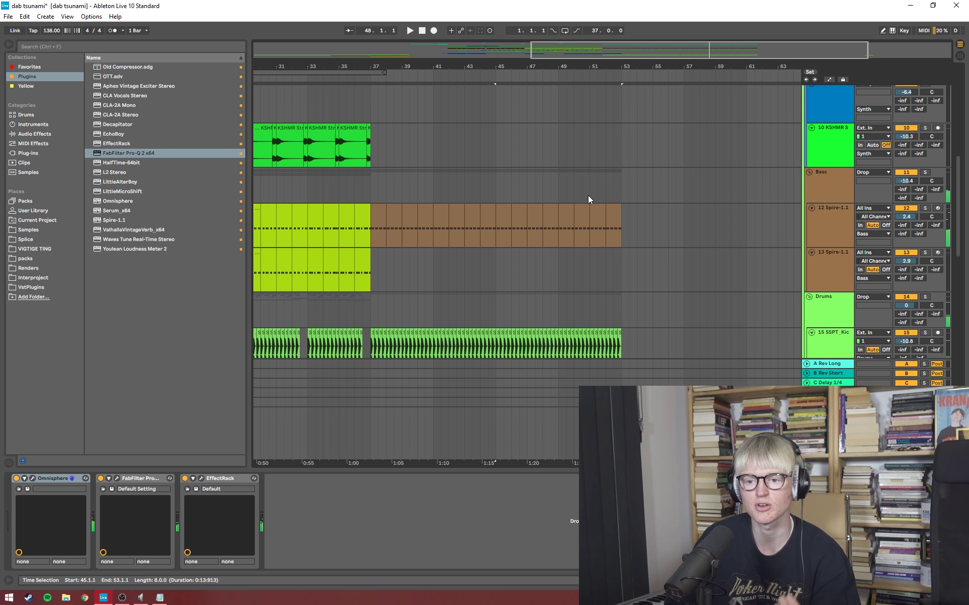
Delete the long KiMs vocal clip spanning bars 37 to 53.
scroll(588, 195, up, 10)
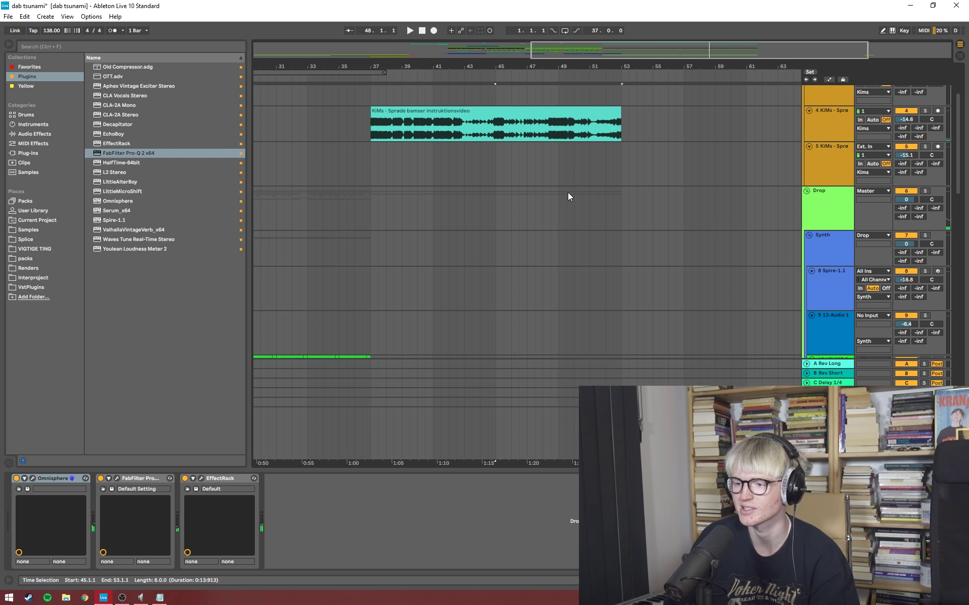
scroll(569, 193, up, 3)
drag(619, 211, 480, 212)
key(Delete)
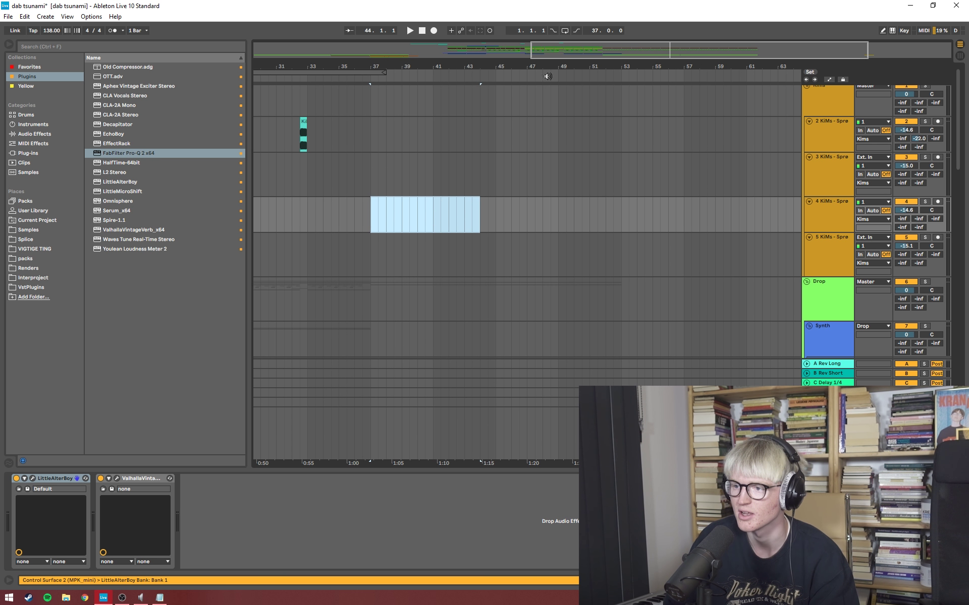
Examine the drum, Fx and intro tracks around bar 37 and hide the device view.
drag(630, 67, 630, 30)
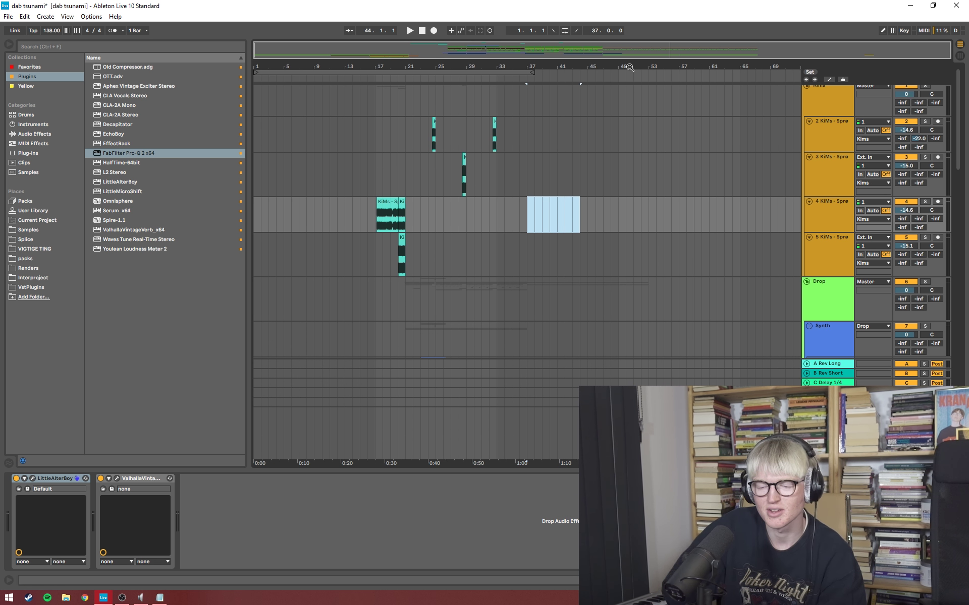
scroll(718, 221, down, 15)
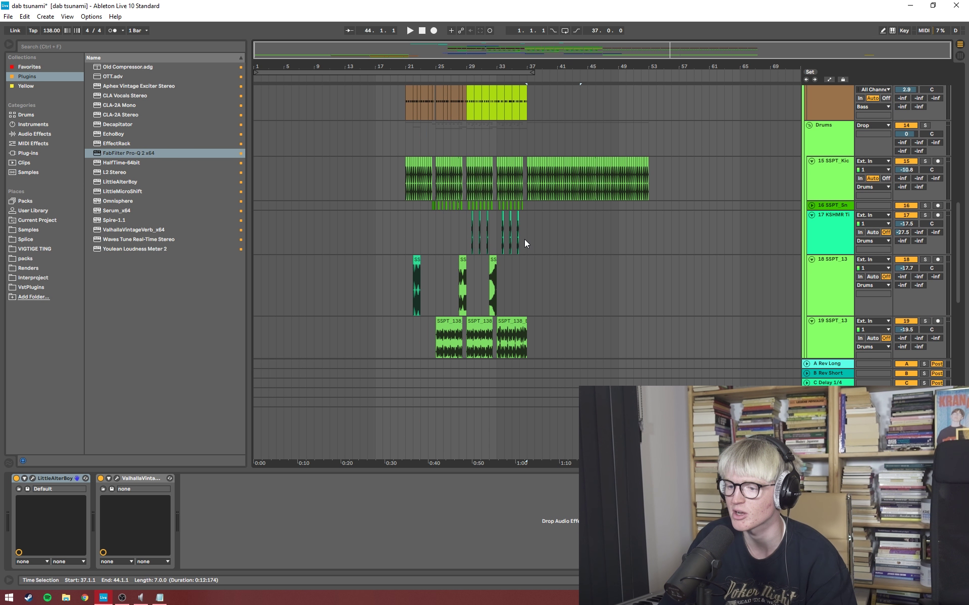
click(527, 240)
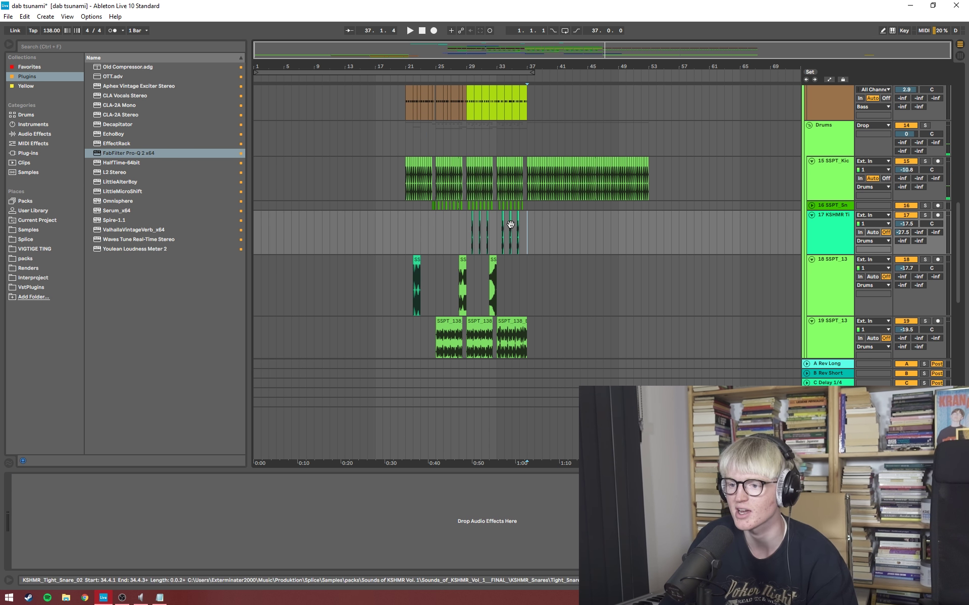
scroll(532, 214, down, 8)
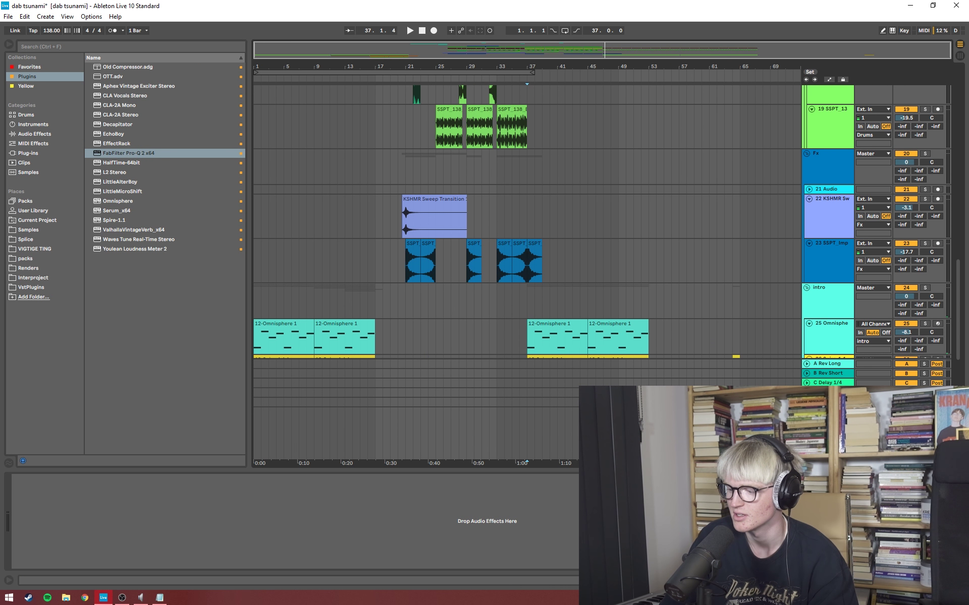
key(ctrl+alt+l)
scroll(532, 381, up, 1)
scroll(528, 411, down, 2)
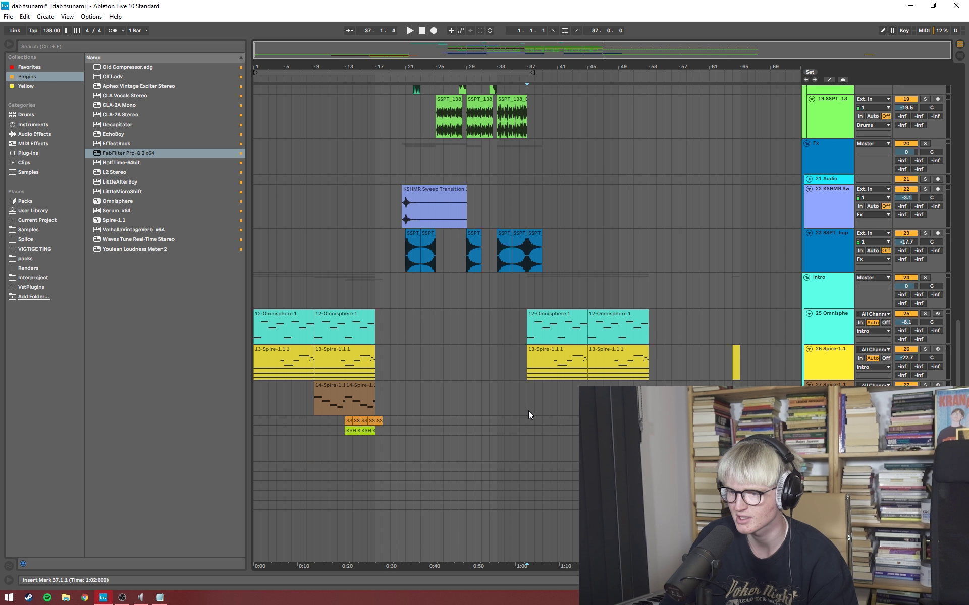
scroll(529, 411, down, 2)
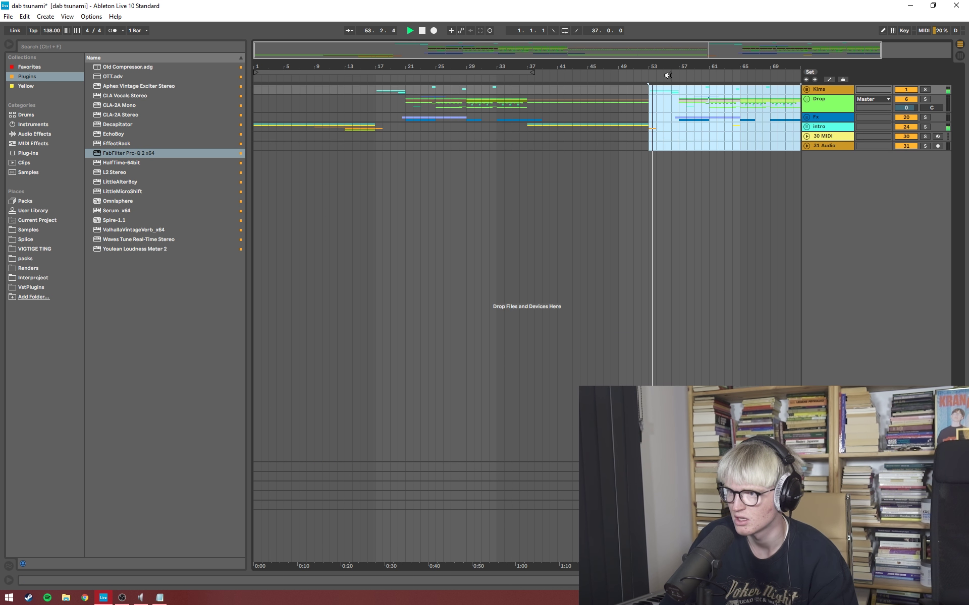
View the repeated vocal and drop section at bars 53–73 and play it from 56.1.1.
drag(661, 50, 803, 78)
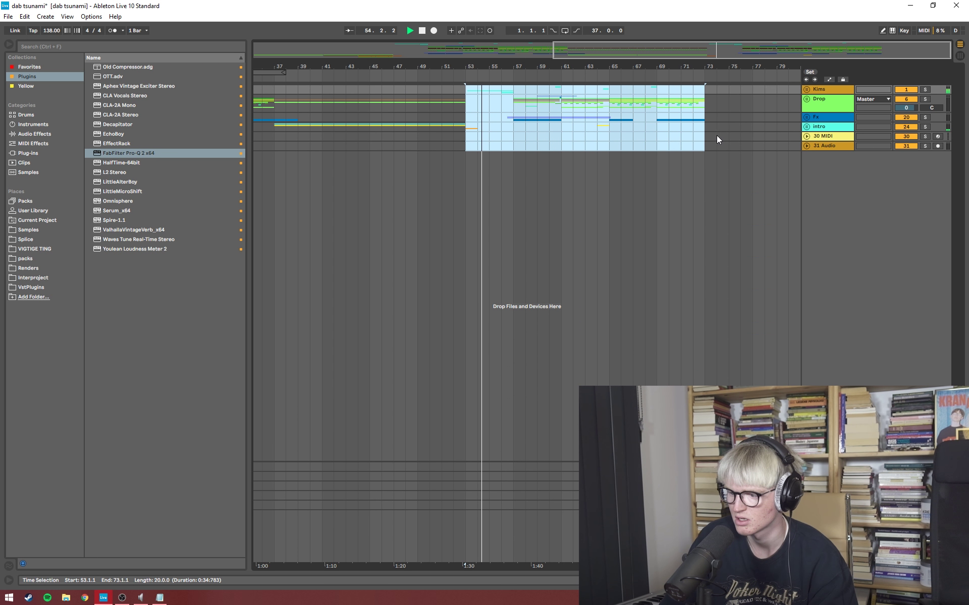
click(704, 146)
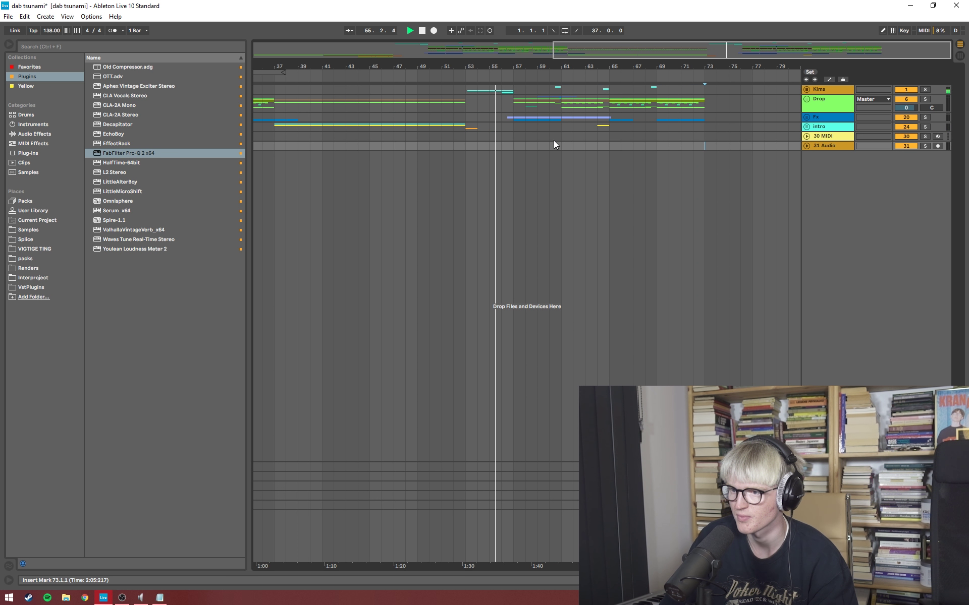
click(507, 104)
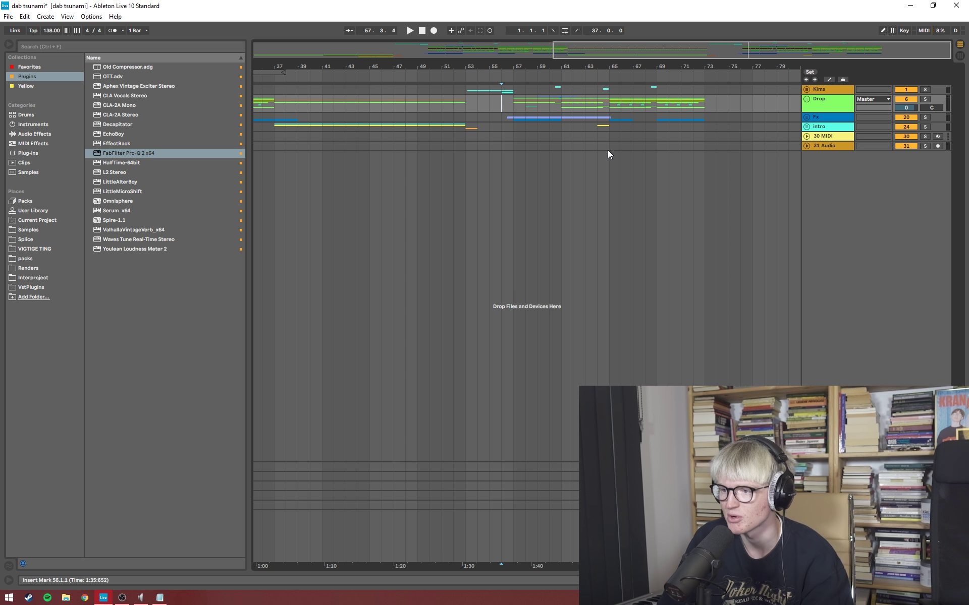
Duplicate the drop from bars 57–73 across all tracks to 73.1.1.
drag(607, 149, 514, 71)
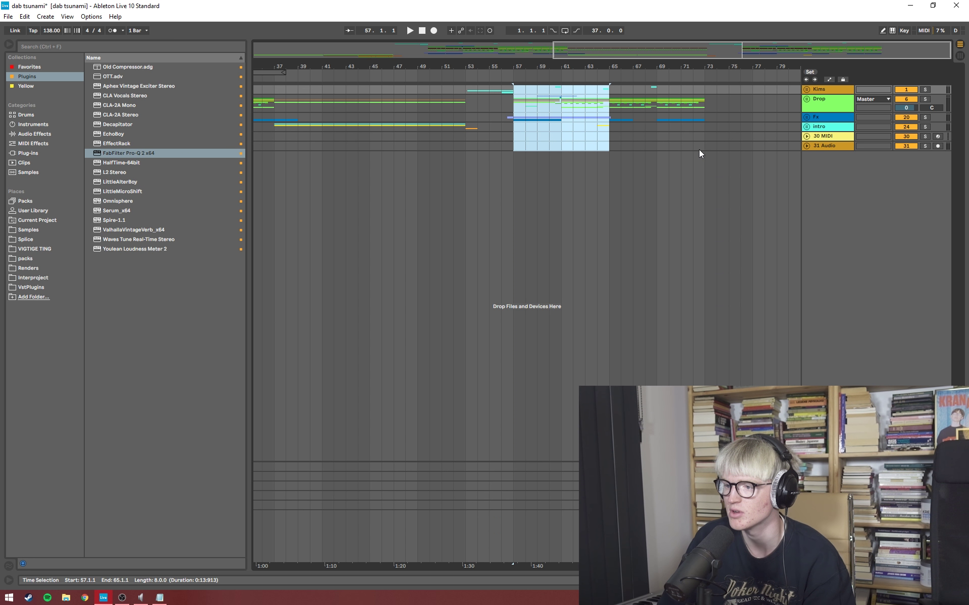
drag(699, 153, 504, 36)
key(ctrl+d)
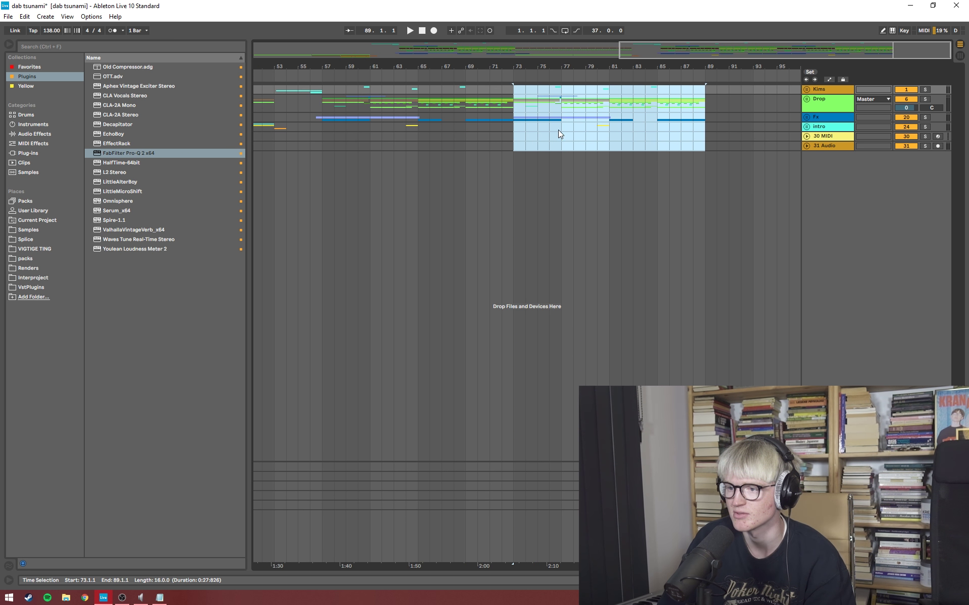
Close the VoxengoRecorder window and play the drop with its rising tempo automation from 73.1.1.
key(ctrl+alt+p)
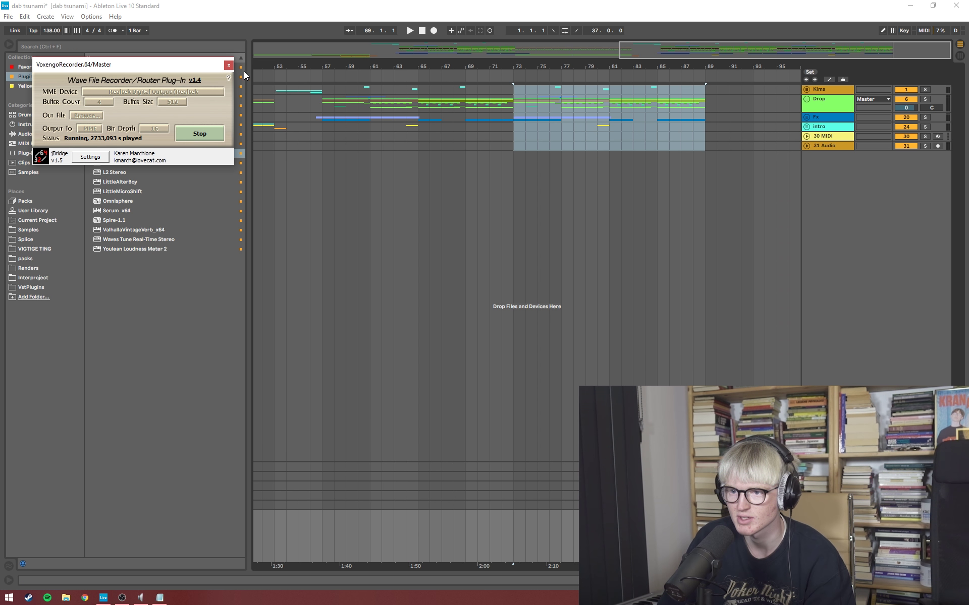
click(228, 64)
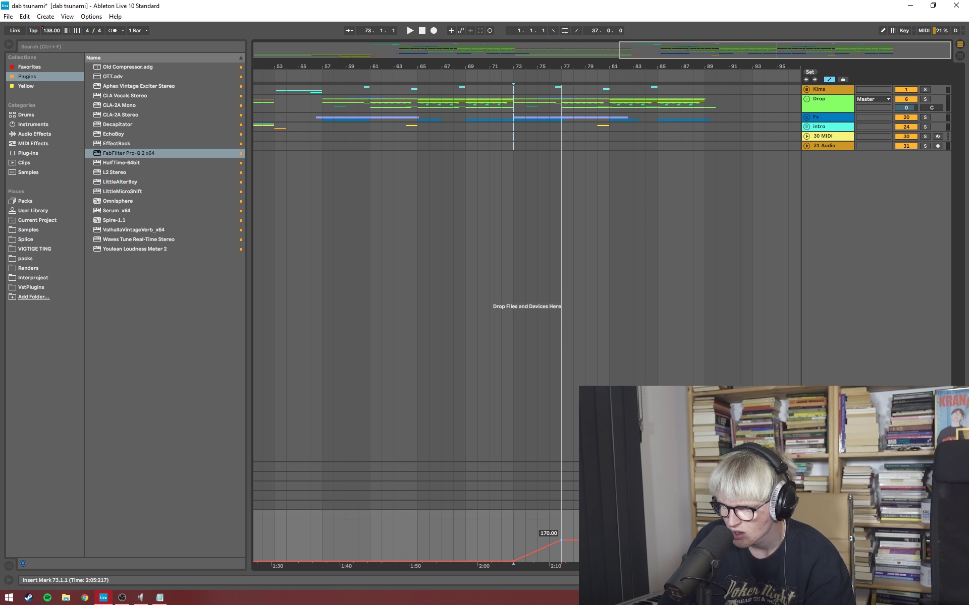
key(space)
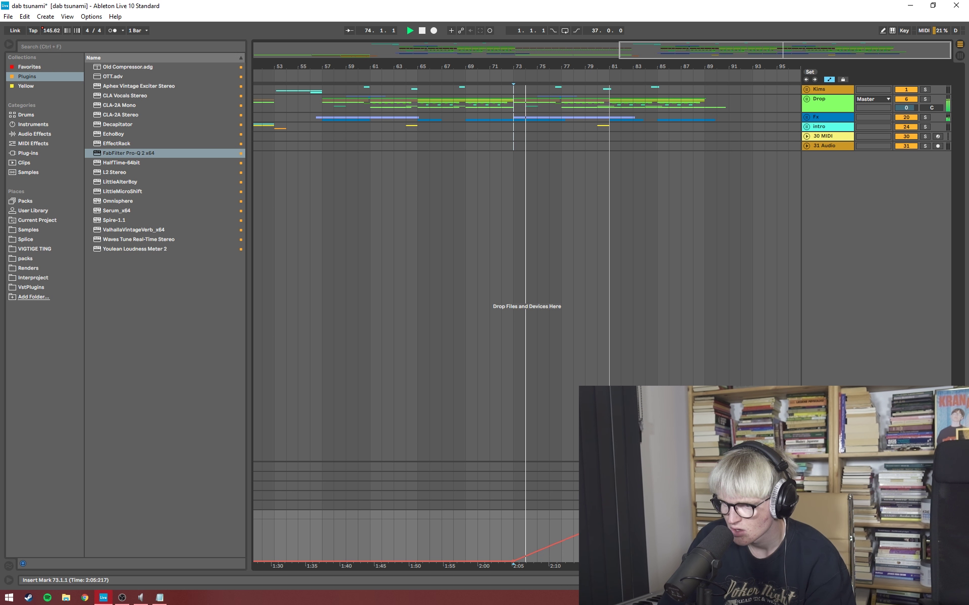